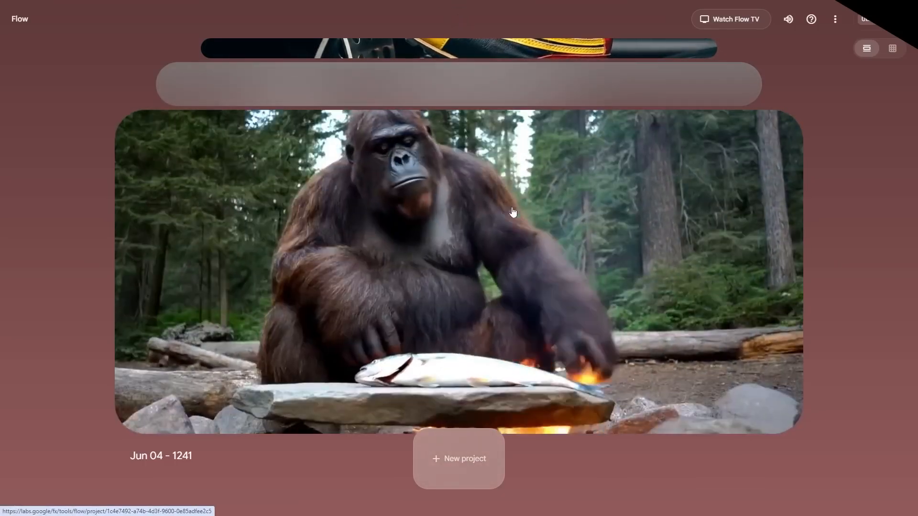
# - Open the Jun 04 - 1241 project and play the selfie clip of bigfoot holding a fish
pyautogui.click(480, 200)
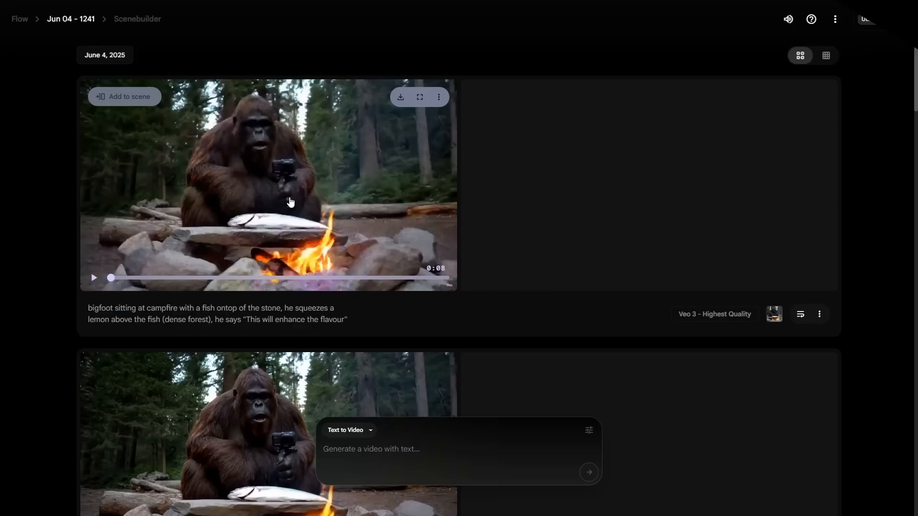
pyautogui.scroll(-5, 290, 202)
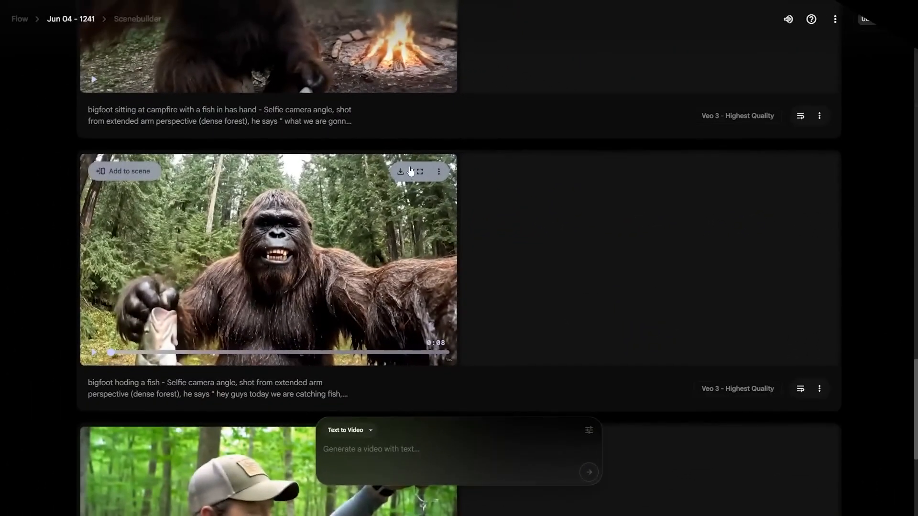
pyautogui.click(420, 171)
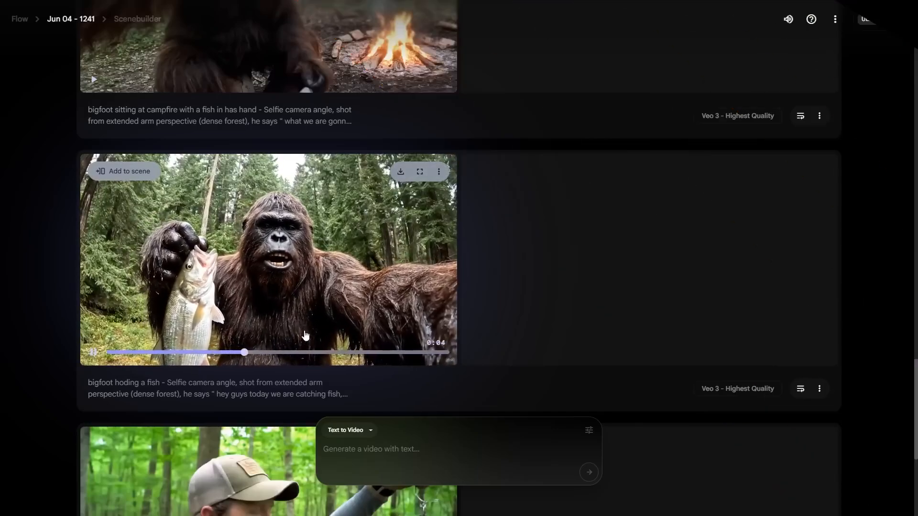
# - Reveal the full prompt of the bigfoot fish-holding clip and pause its playback
pyautogui.moveTo(282, 383)
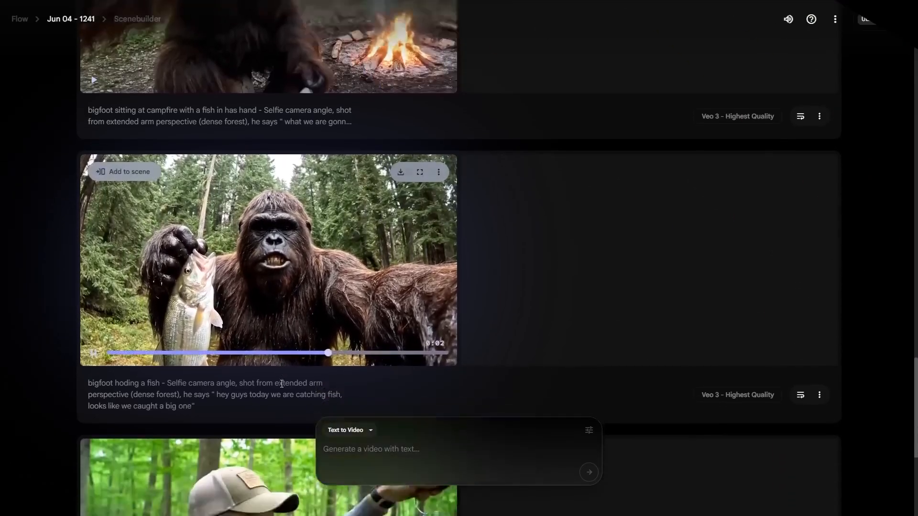
pyautogui.scroll(-1, 282, 384)
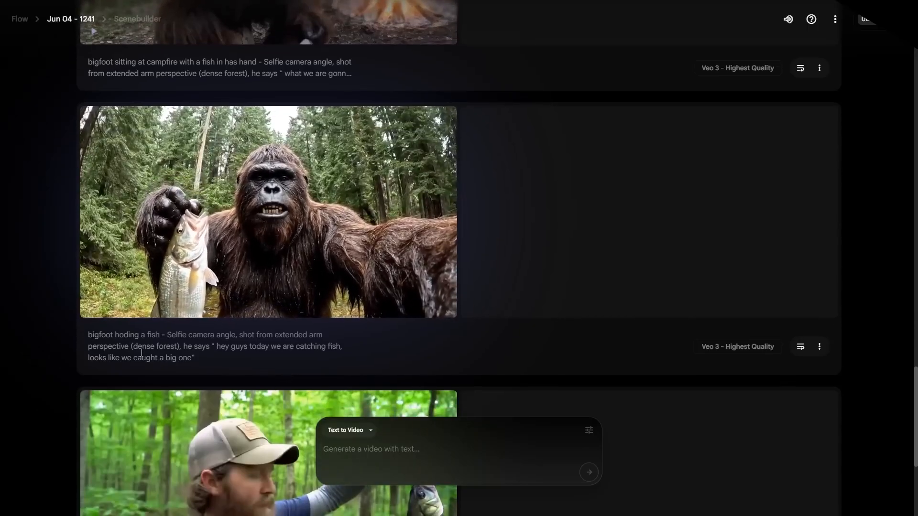
pyautogui.moveTo(109, 302)
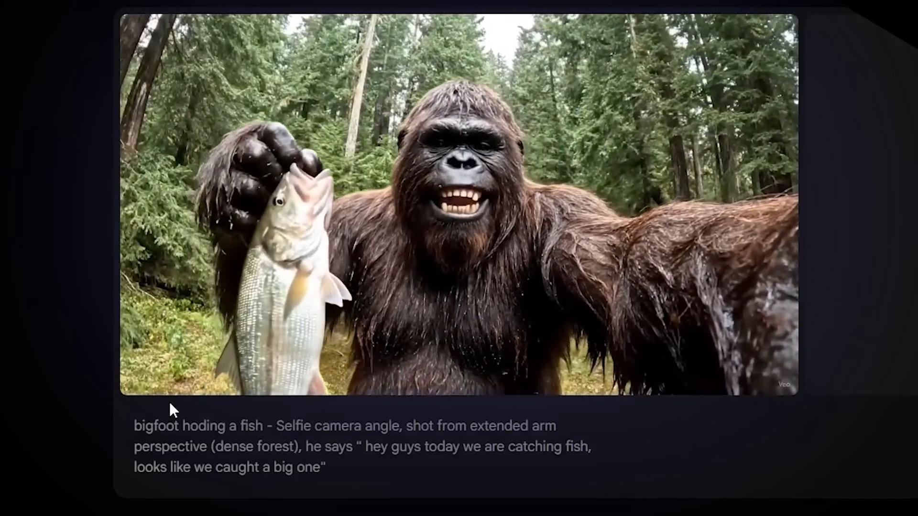
pyautogui.moveTo(246, 348)
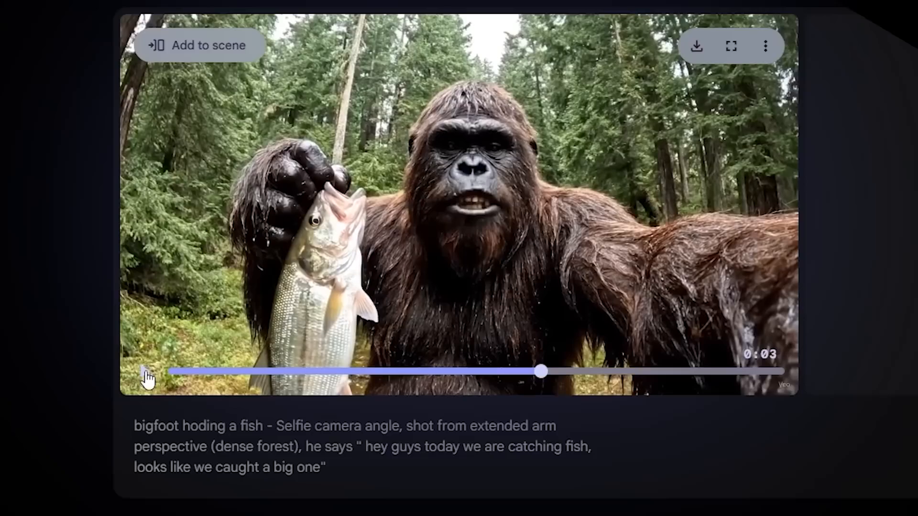
pyautogui.click(146, 373)
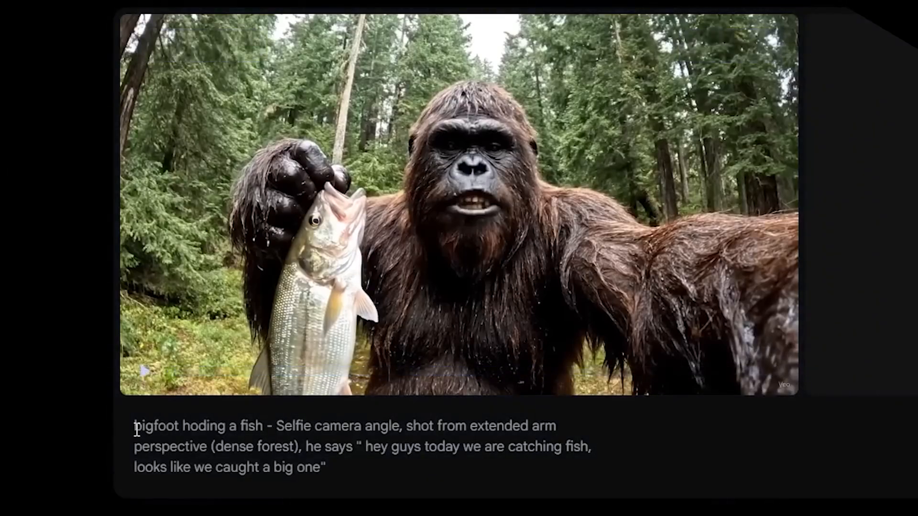
# - Highlight the subject "bigfoot hoding a fish" and the "Selfie camera angle," wording in the clip's prompt
pyautogui.moveTo(137, 429); pyautogui.dragTo(264, 433)
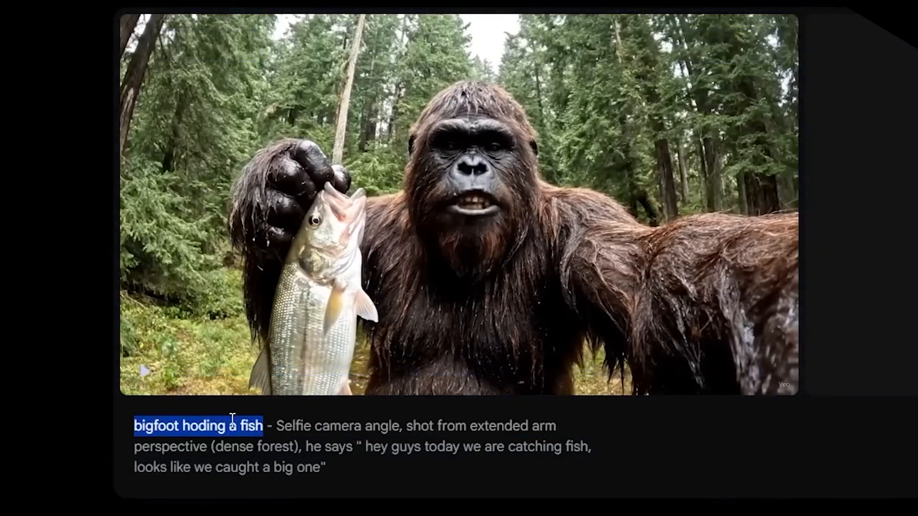
pyautogui.click(253, 429)
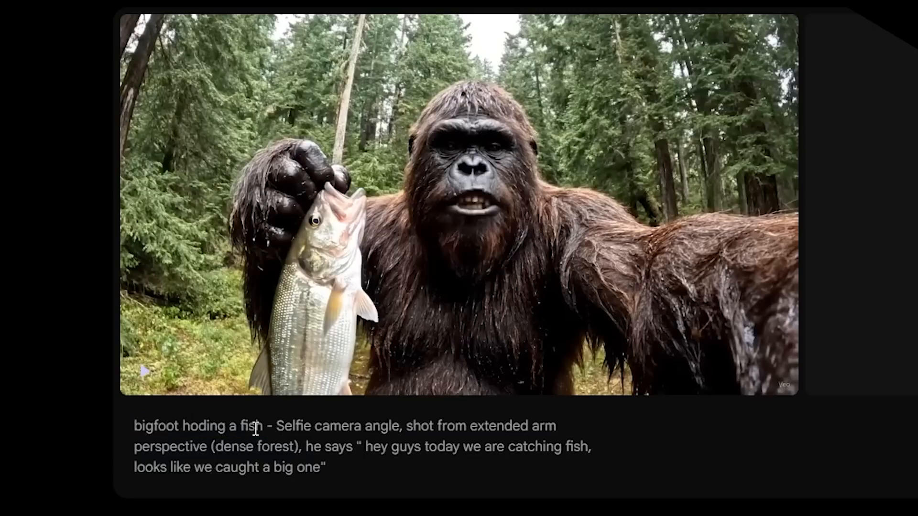
pyautogui.moveTo(277, 429); pyautogui.dragTo(409, 430)
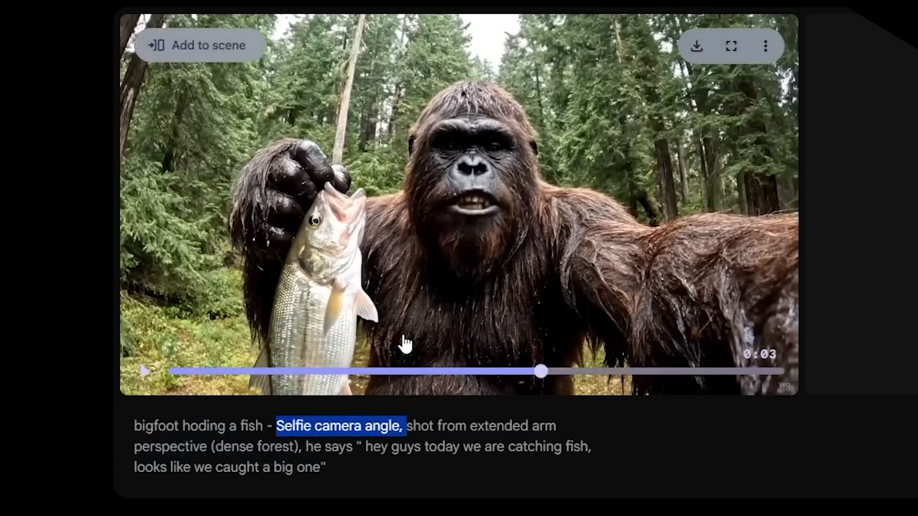
pyautogui.click(407, 425)
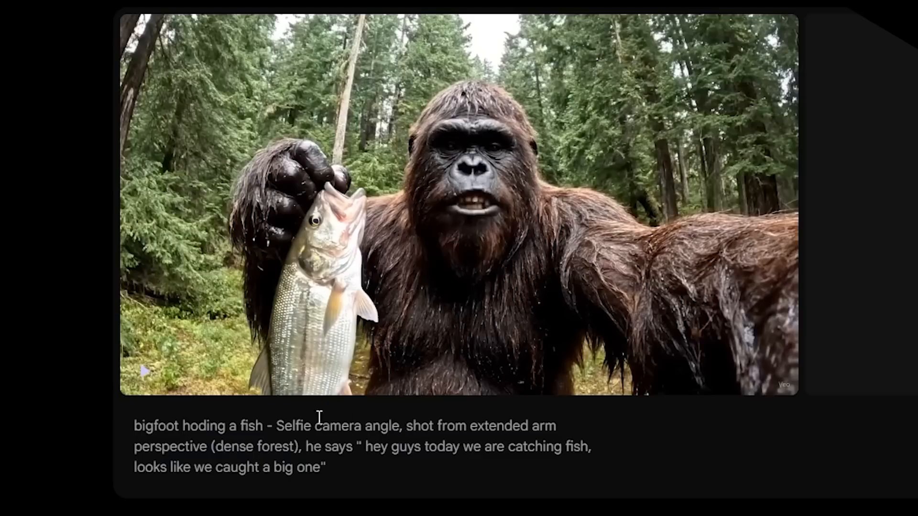
pyautogui.moveTo(280, 428); pyautogui.dragTo(401, 428)
pyautogui.click(417, 430)
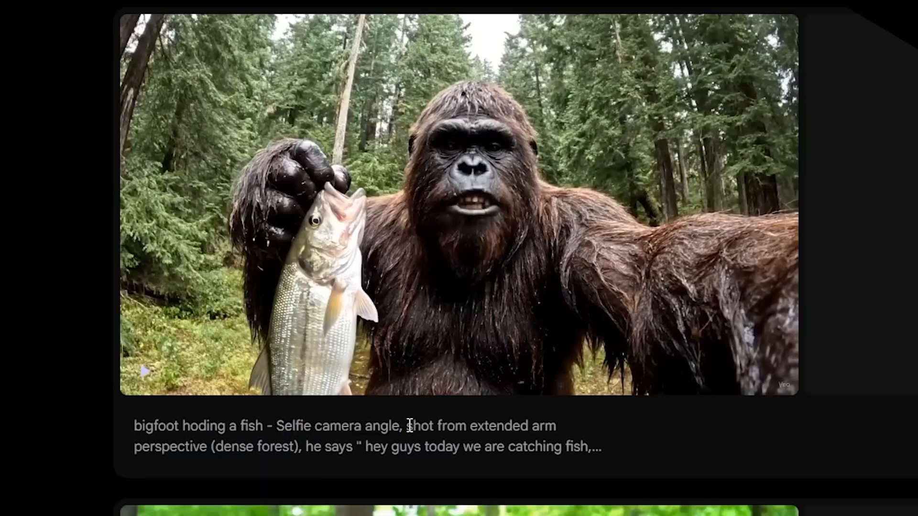
pyautogui.click(493, 426)
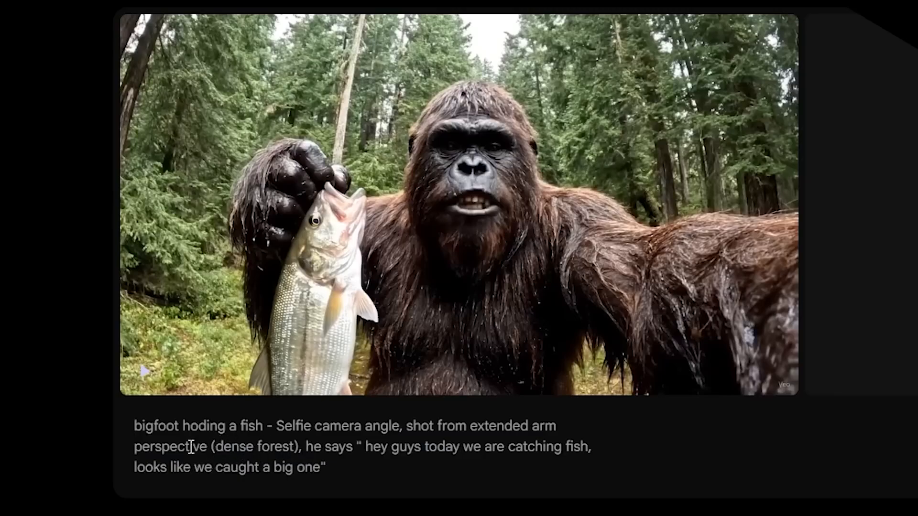
# - Highlight the prompt from its beginning through "he says" to examine the part before the dialogue
pyautogui.moveTo(134, 426); pyautogui.dragTo(350, 450)
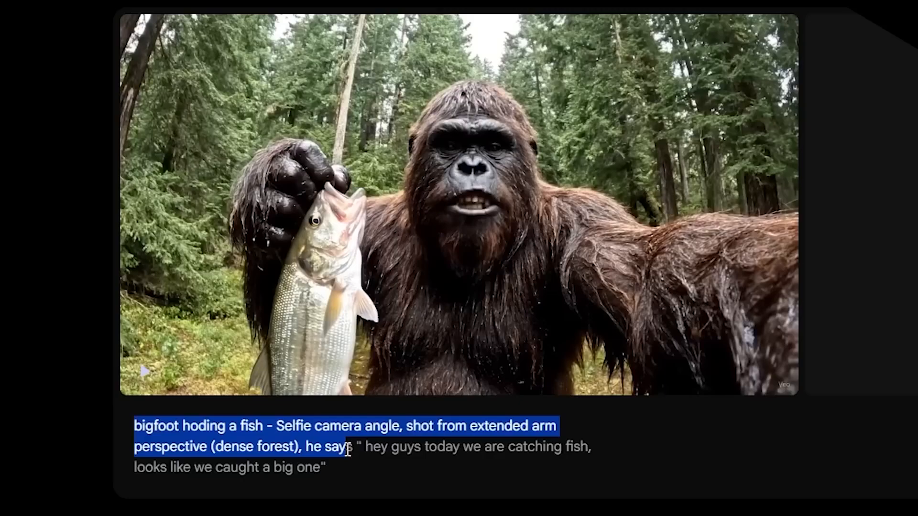
pyautogui.click(348, 450)
pyautogui.doubleClick(348, 450)
pyautogui.moveTo(348, 449); pyautogui.dragTo(136, 424)
pyautogui.click(314, 452)
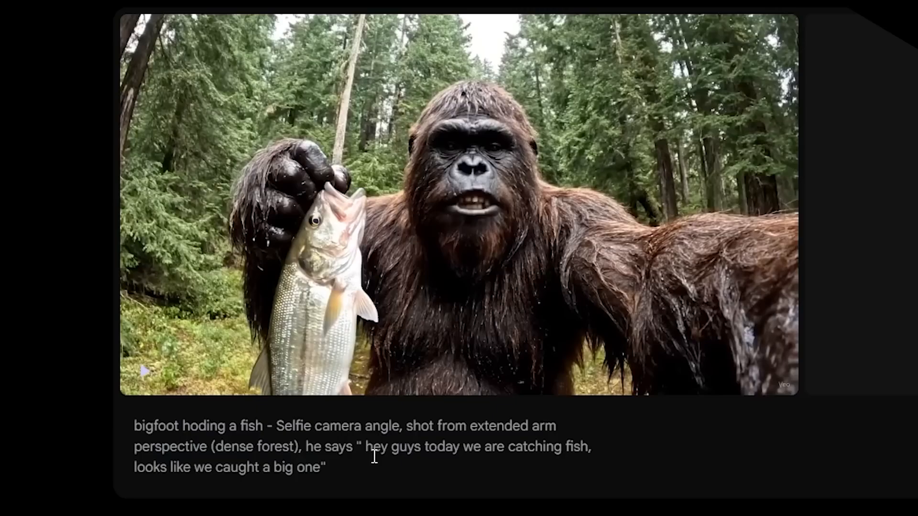
pyautogui.moveTo(532, 250)
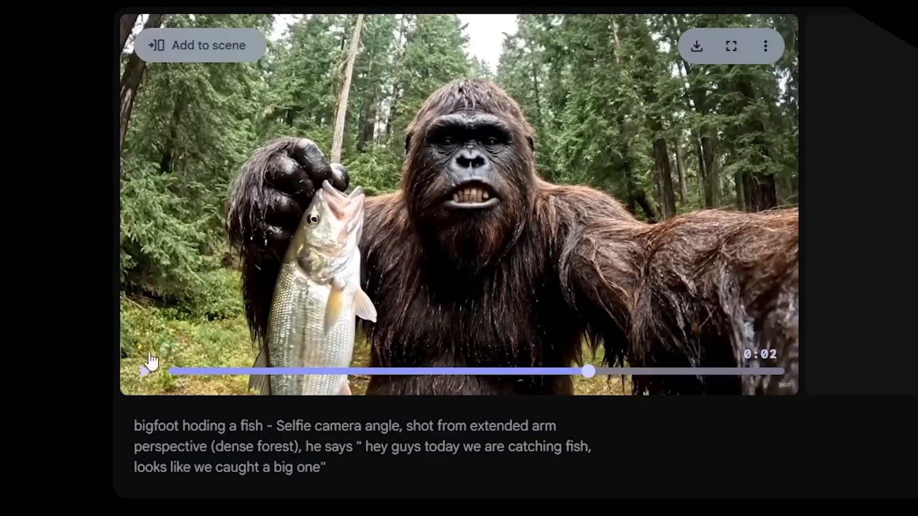
# - Highlight the whole fish-holding prompt, and its opening part up to "(dense forest)", for review
pyautogui.moveTo(134, 426); pyautogui.dragTo(320, 486)
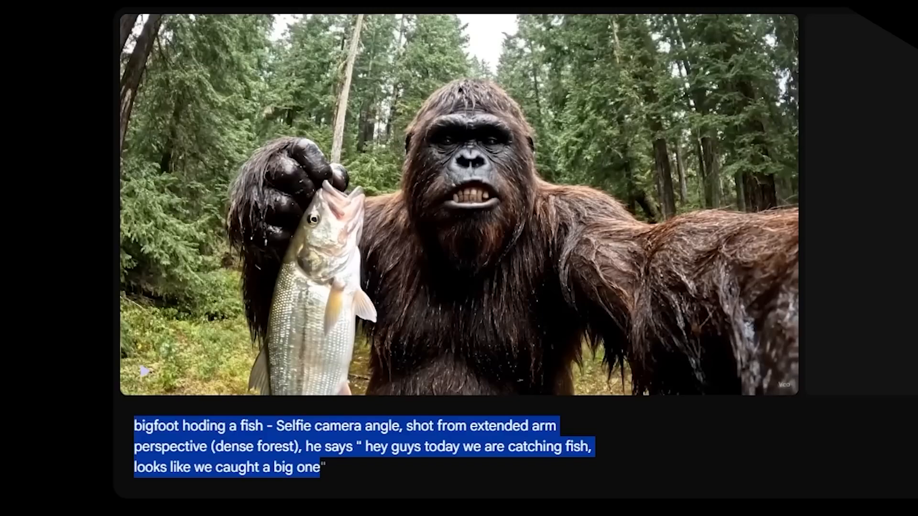
pyautogui.click(143, 432)
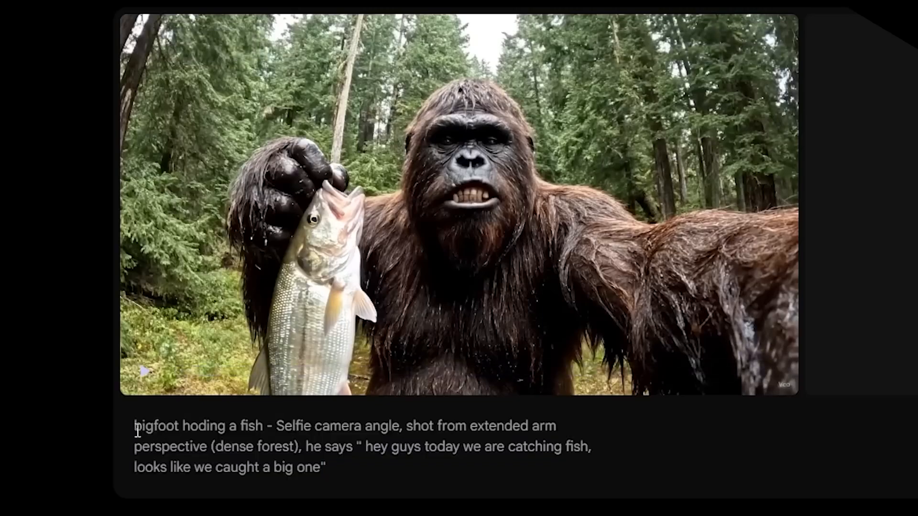
pyautogui.moveTo(137, 432); pyautogui.dragTo(299, 447)
pyautogui.click(212, 449)
pyautogui.click(417, 440)
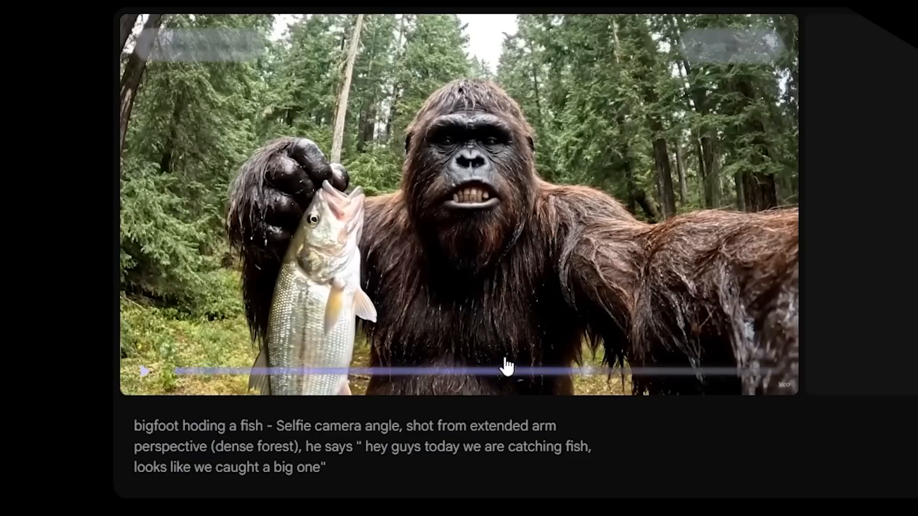
# - Play the Veo 3 selfie clip of bigfoot sitting at the campfire and pause it
pyautogui.scroll(5, 621, 253)
pyautogui.scroll(3, 572, 242)
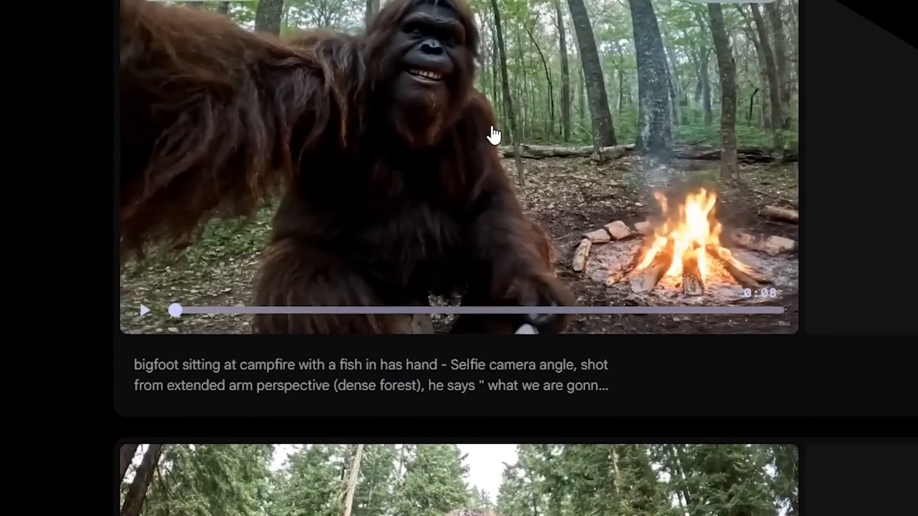
pyautogui.click(494, 135)
pyautogui.scroll(2, 502, 242)
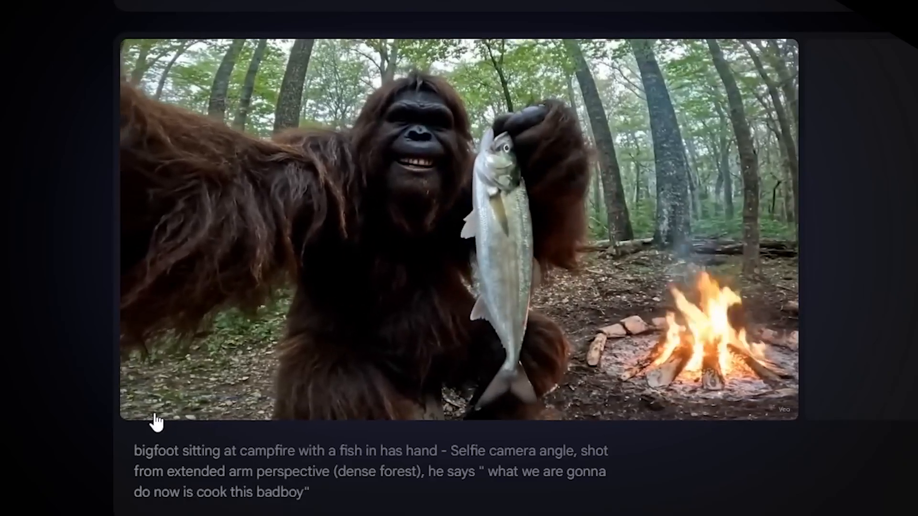
pyautogui.click(146, 406)
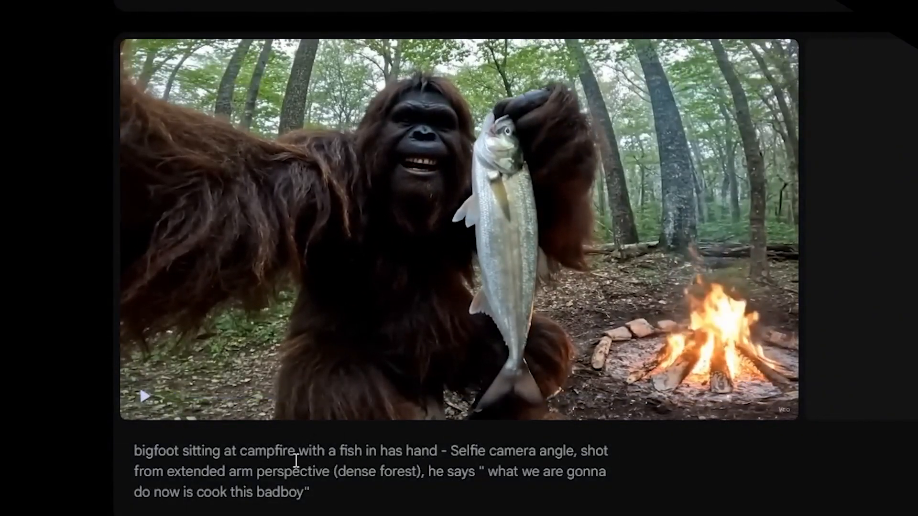
# - Highlight the scene description "sitting at campfire with a fish in has hand" in the campfire clip's prompt
pyautogui.scroll(-2, 308, 445)
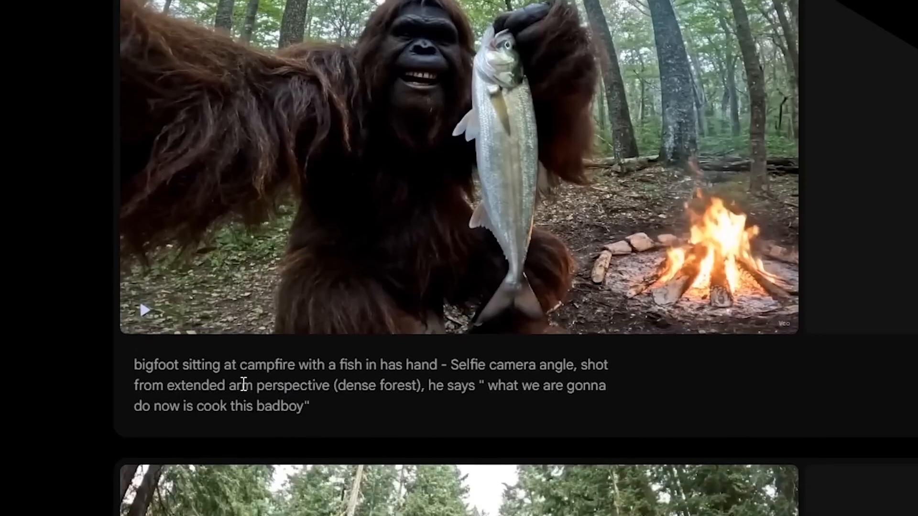
pyautogui.moveTo(223, 366); pyautogui.dragTo(437, 362)
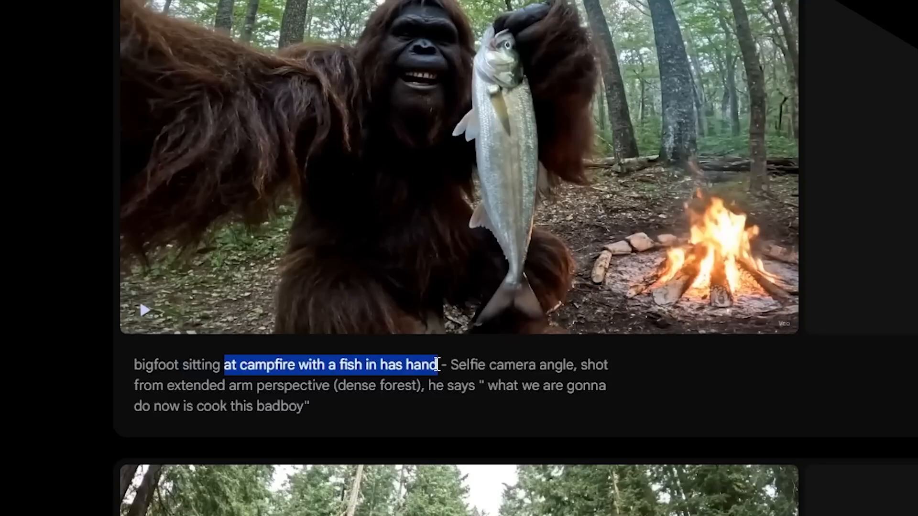
pyautogui.moveTo(136, 371); pyautogui.dragTo(431, 368)
pyautogui.click(201, 367)
# - Compare the campfire prompt with the fish-holding prompt and highlight its "Selfie camera angle, shot" wording
pyautogui.scroll(-8, 484, 397)
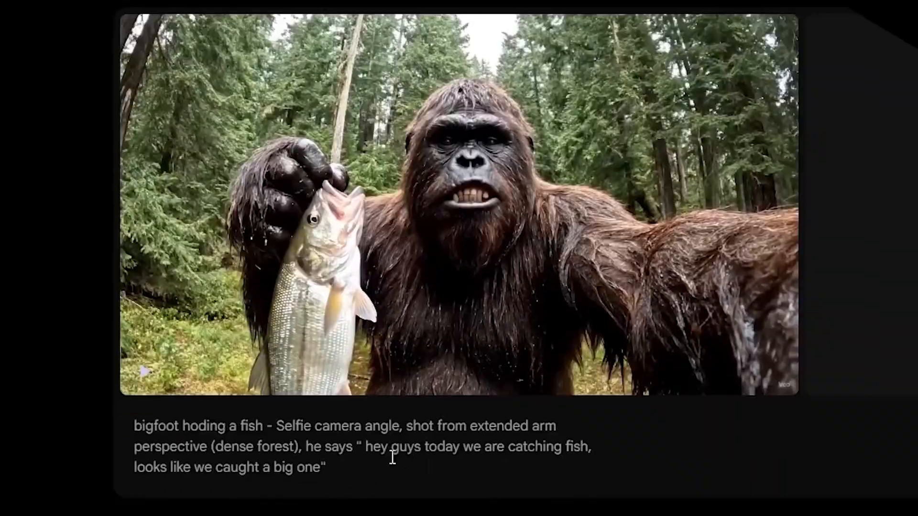
pyautogui.scroll(5, 390, 454)
pyautogui.scroll(-4, 412, 296)
pyautogui.scroll(5, 412, 296)
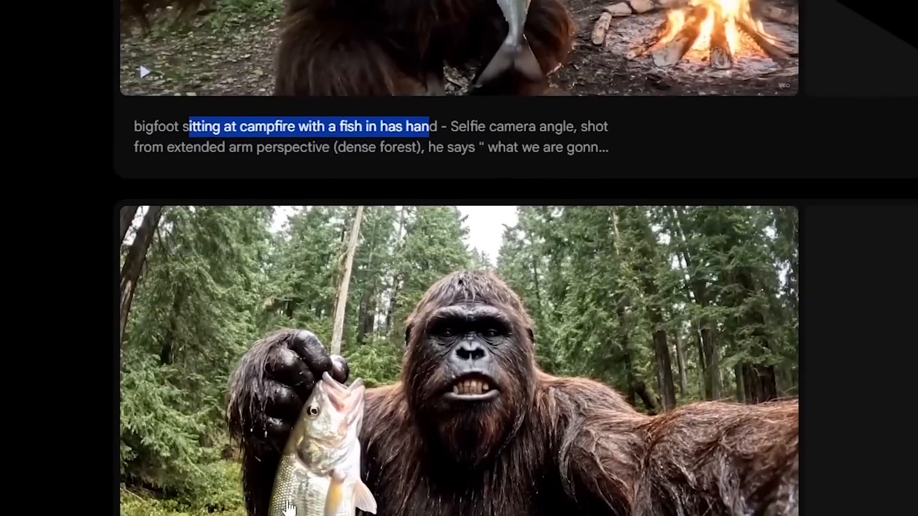
pyautogui.click(386, 282)
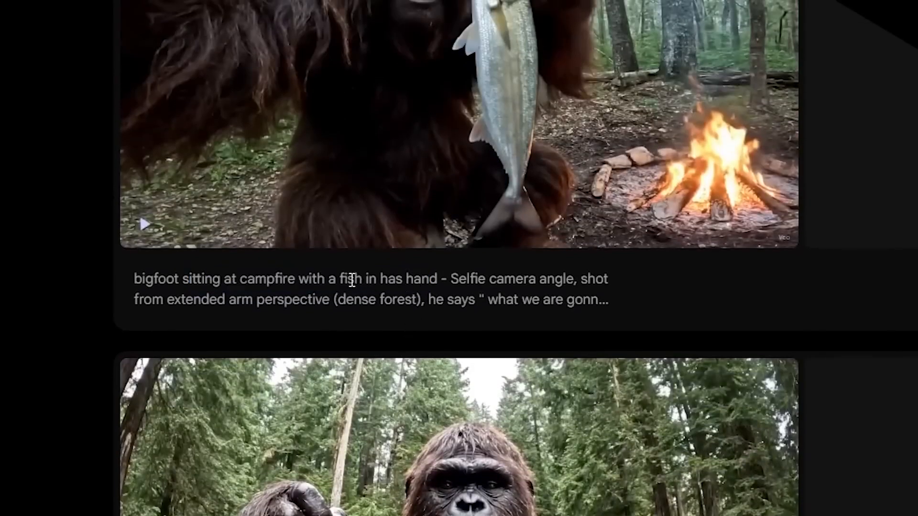
pyautogui.click(507, 284)
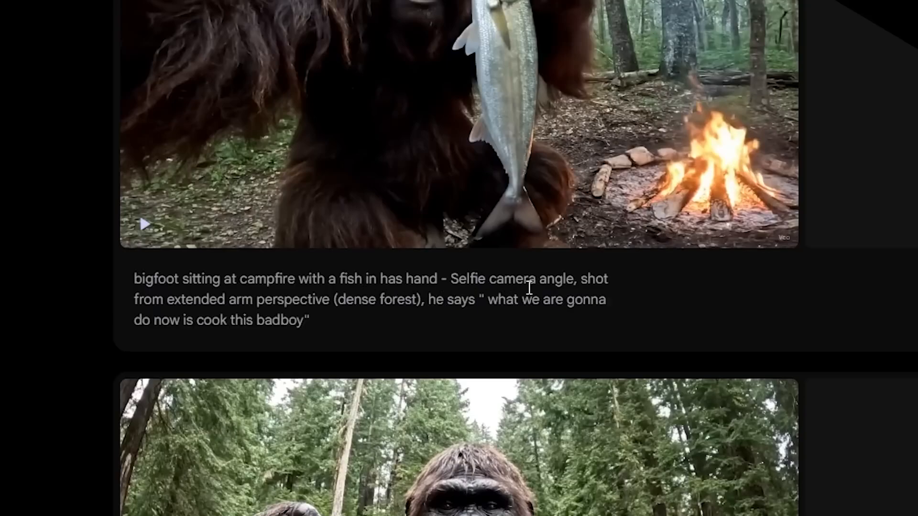
pyautogui.moveTo(453, 282); pyautogui.dragTo(603, 283)
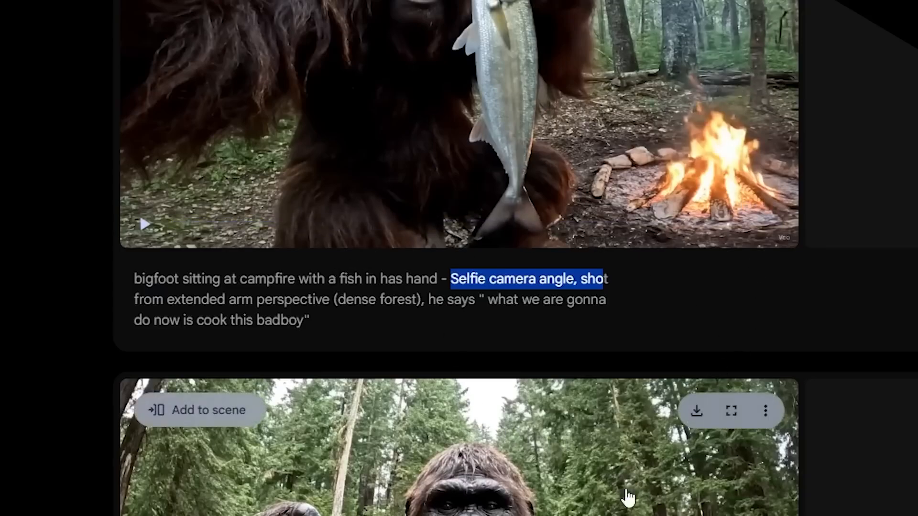
# - Compare both clips again and highlight the spoken line in the campfire clip's prompt
pyautogui.scroll(-3, 550, 469)
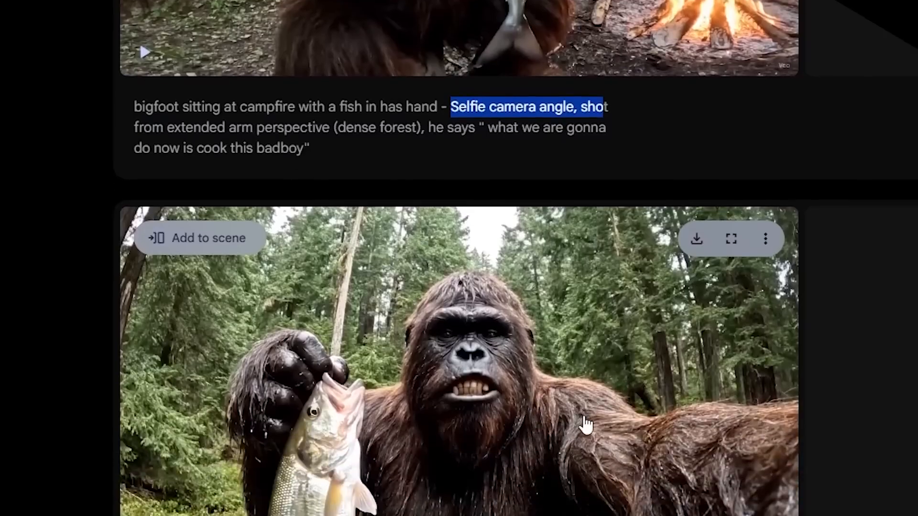
pyautogui.scroll(4, 584, 412)
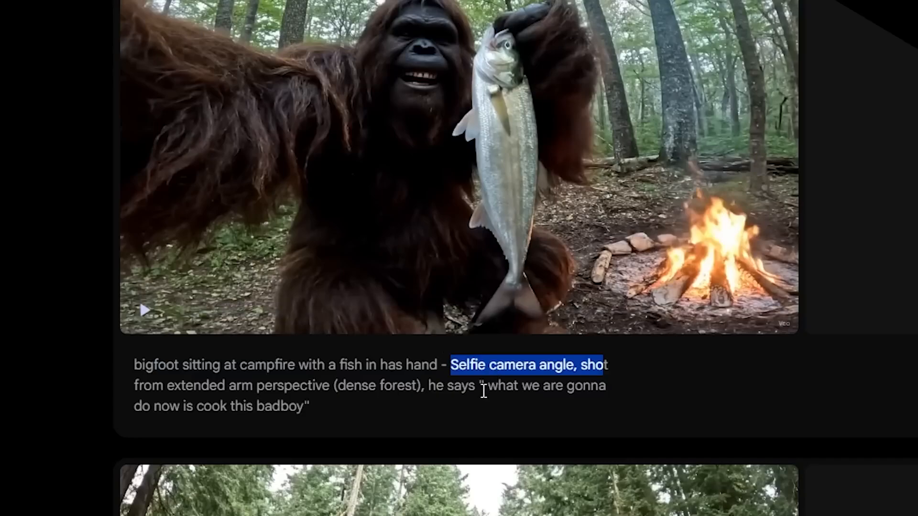
pyautogui.moveTo(476, 387); pyautogui.dragTo(508, 407)
# - Preview the other version of the campfire selfie clip and check which Veo model it used
pyautogui.scroll(2, 452, 400)
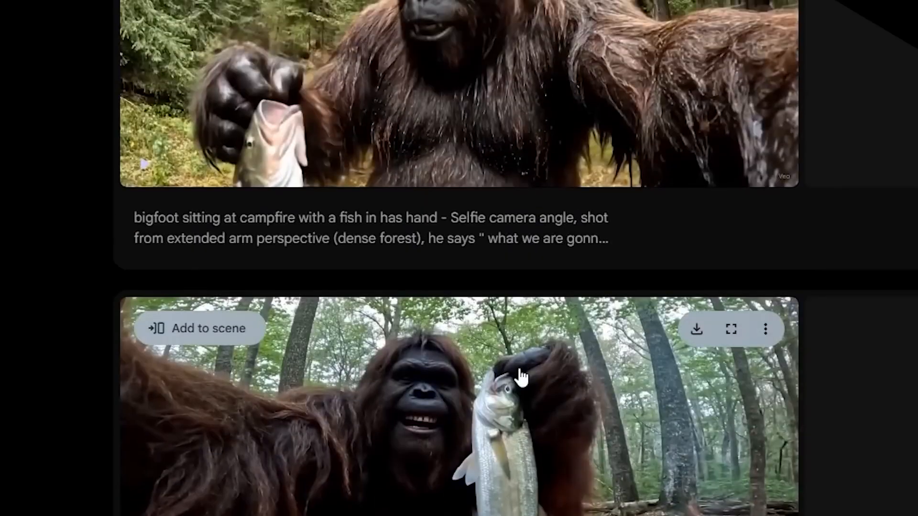
pyautogui.scroll(4, 519, 374)
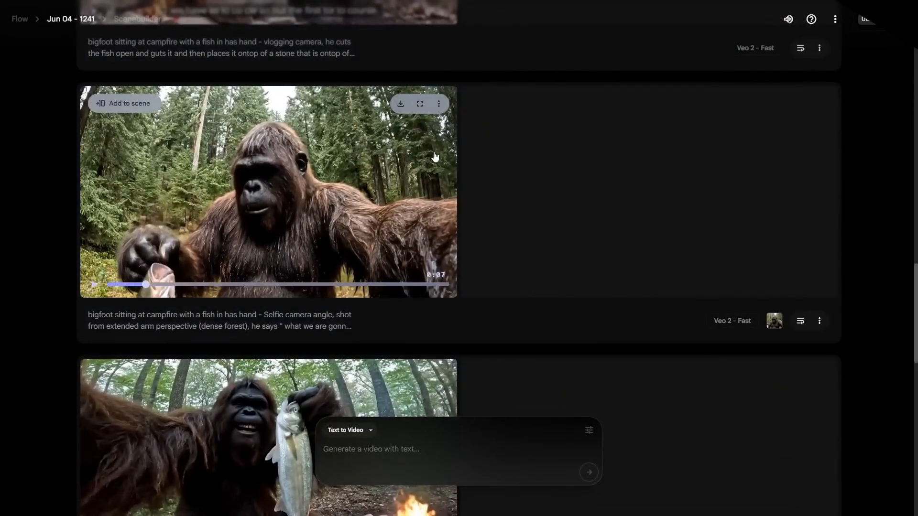
pyautogui.scroll(-3, 434, 157)
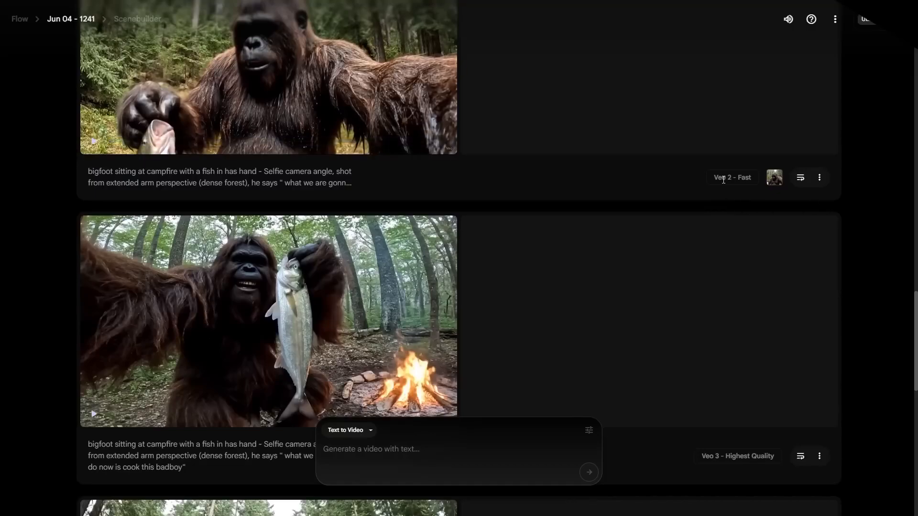
# - Highlight the "Veo 2 - Fast" label of the campfire selfie clip, compare it with the Veo 3 version, and replay the Veo 2 clip
pyautogui.moveTo(716, 179); pyautogui.dragTo(762, 182)
pyautogui.scroll(-3, 608, 195)
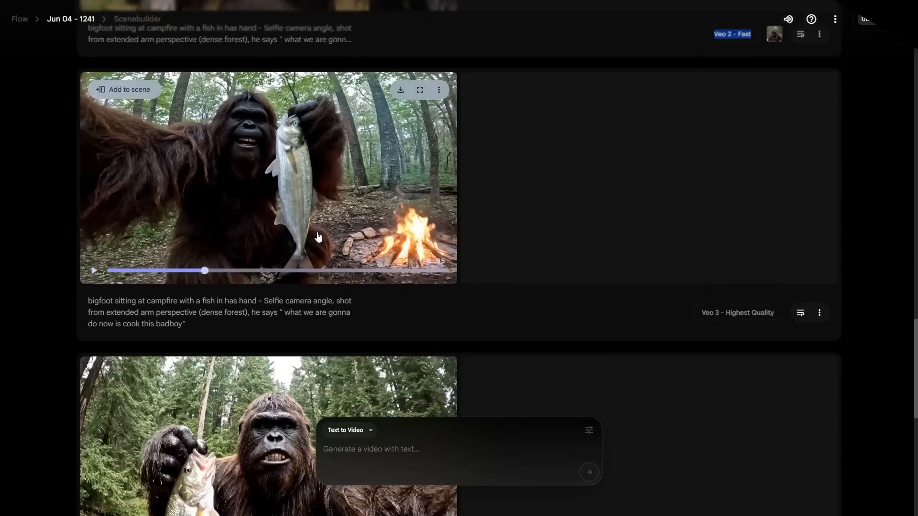
pyautogui.scroll(3, 306, 221)
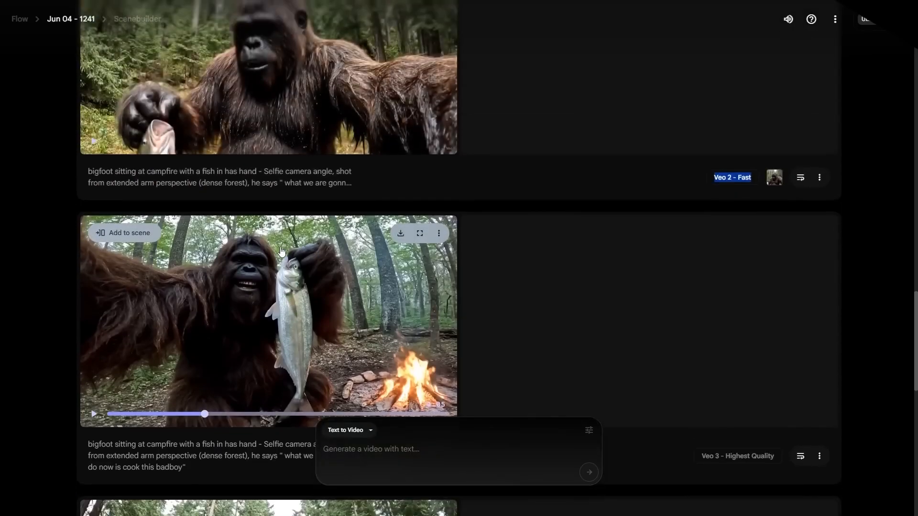
pyautogui.scroll(3, 287, 246)
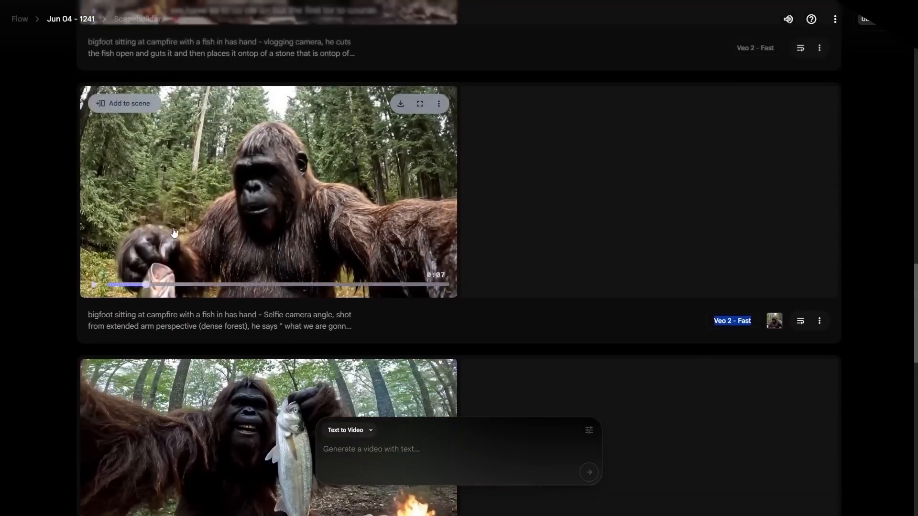
pyautogui.click(269, 232)
# - Preview the Veo 2 - Fast version of the fish-gutting clip, replaying it from near the start
pyautogui.scroll(7, 269, 232)
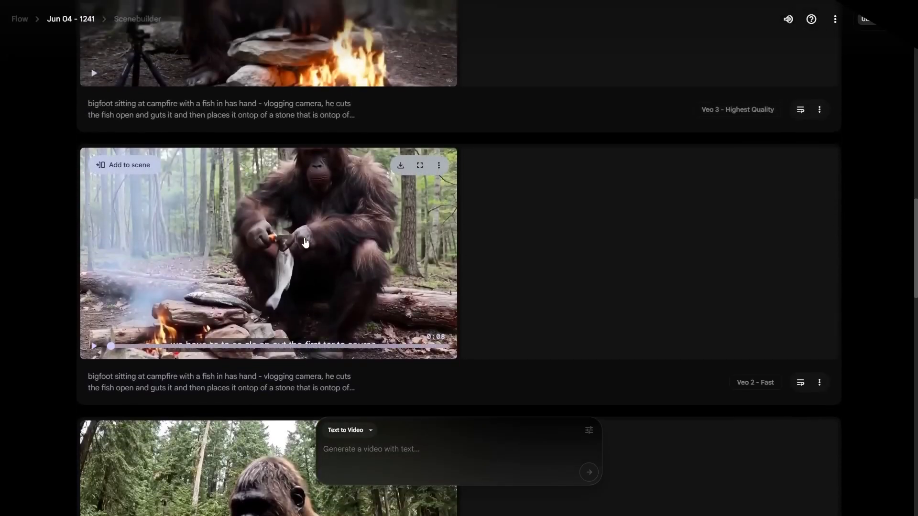
pyautogui.click(305, 243)
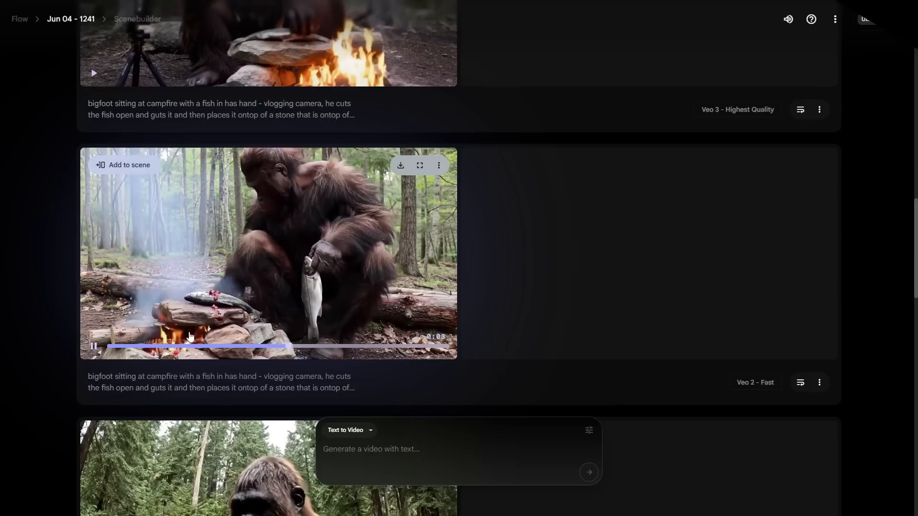
pyautogui.click(137, 345)
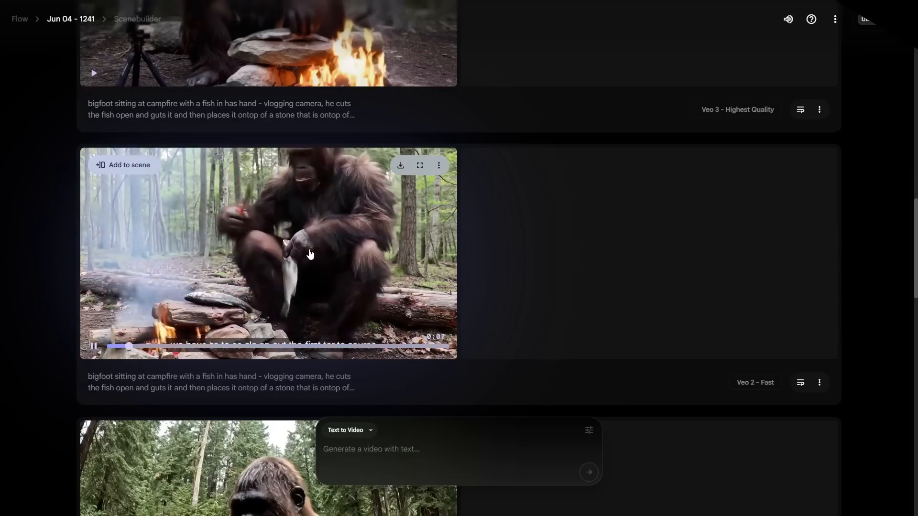
# - Expand the Veo 3 fish-gutting clip's prompt, highlight its action from "he cuts the fish open" to "ontop of", and preview the clip
pyautogui.scroll(5, 309, 248)
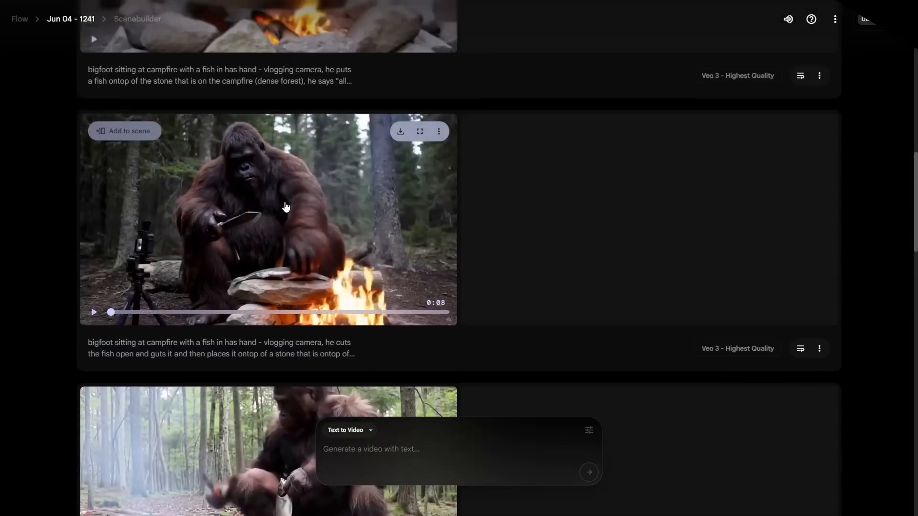
pyautogui.click(315, 348)
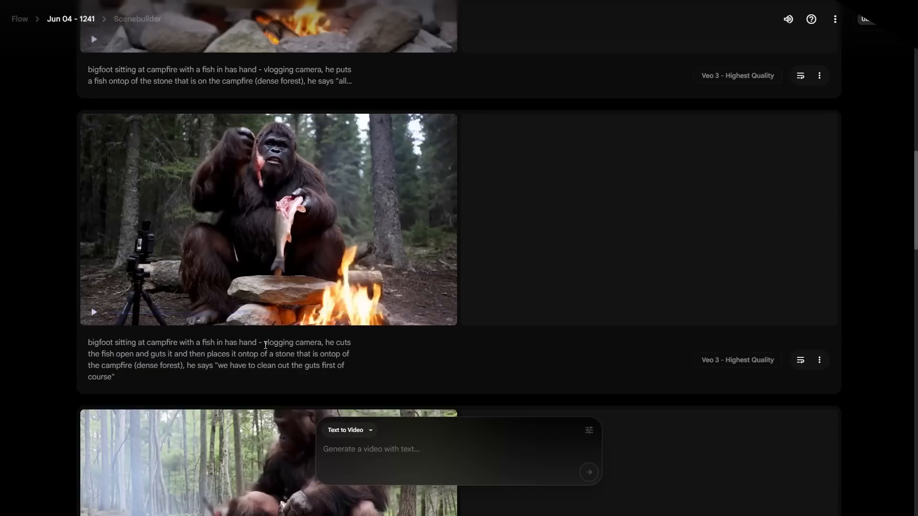
pyautogui.moveTo(264, 345); pyautogui.dragTo(350, 354)
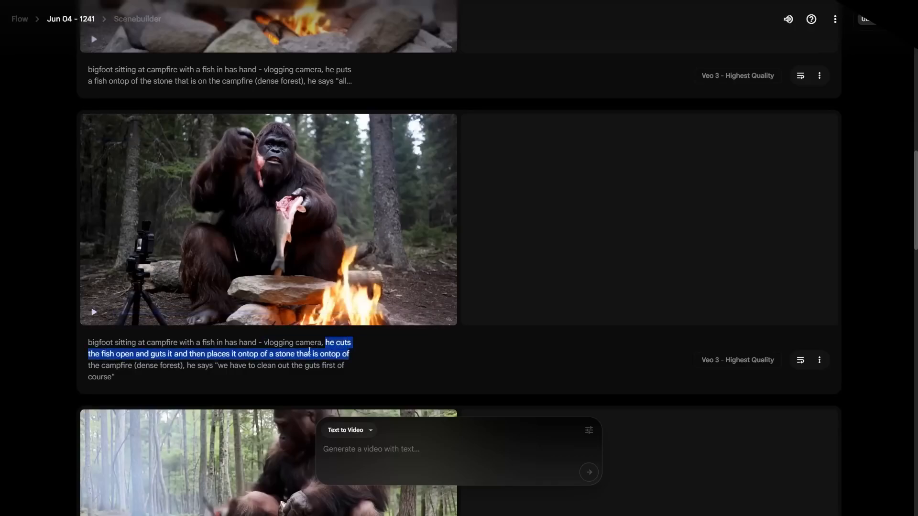
pyautogui.click(305, 353)
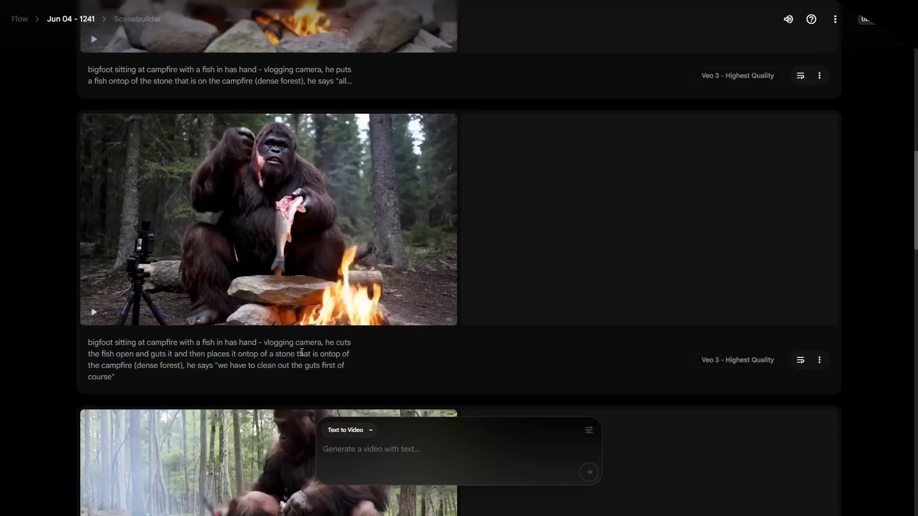
pyautogui.click(94, 311)
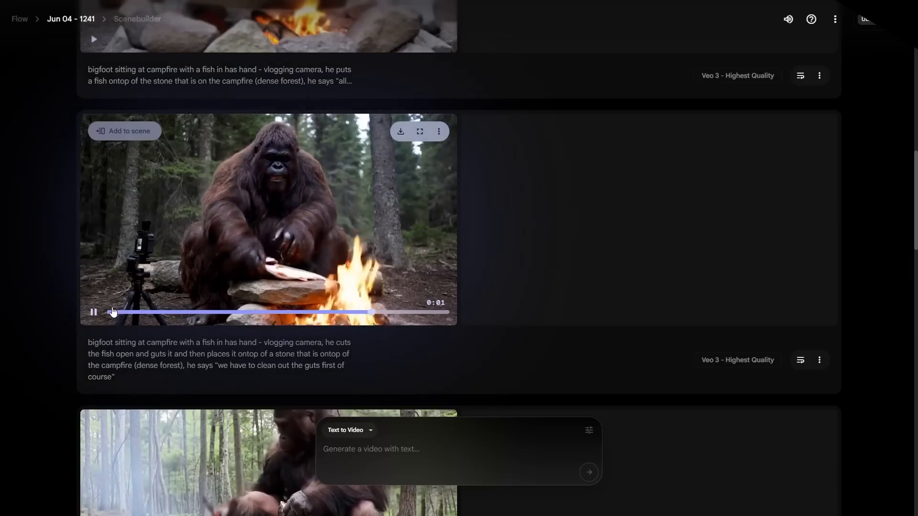
# - Preview the Veo 3 clip in which bigfoot puts a fish on top of the campfire stone
pyautogui.scroll(6, 224, 292)
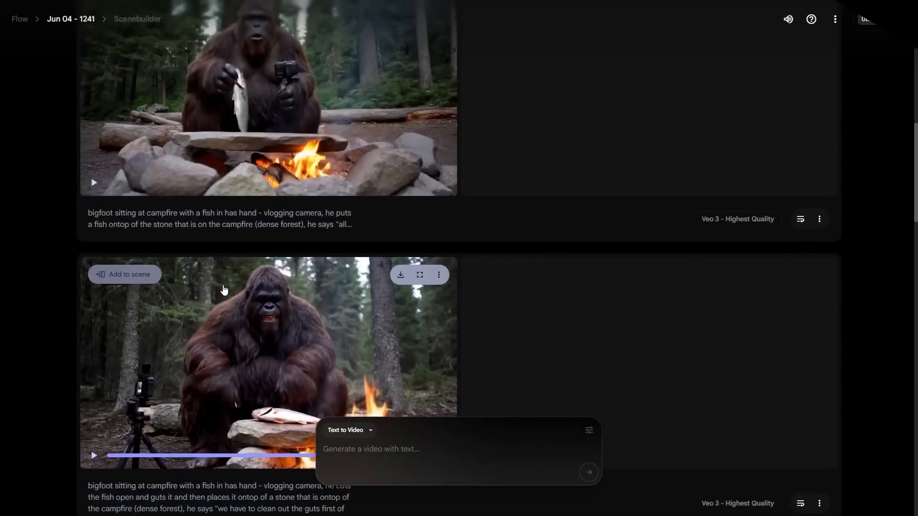
pyautogui.scroll(-2, 270, 285)
pyautogui.scroll(2, 275, 286)
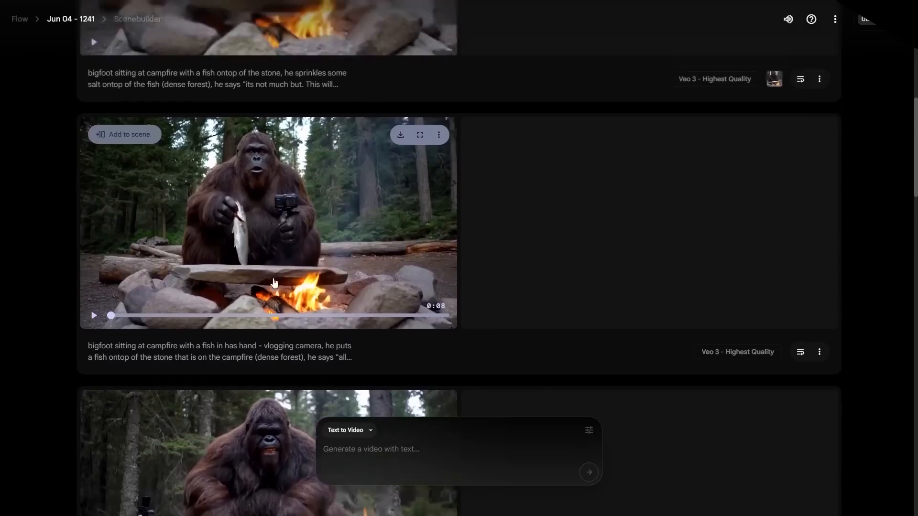
pyautogui.click(306, 272)
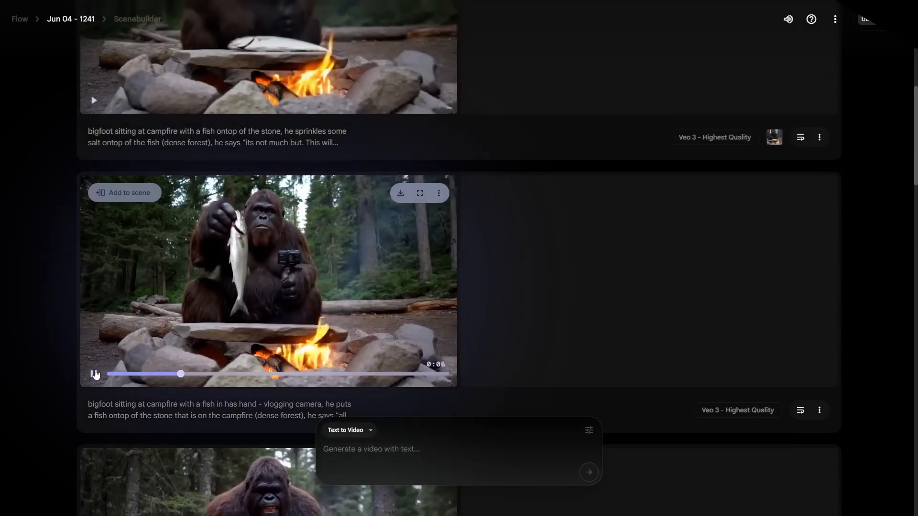
pyautogui.click(94, 373)
# - Compare the lemon and salt clips with the fish-placing and fish-gutting clips to examine how the scene continues between them
pyautogui.scroll(8, 210, 332)
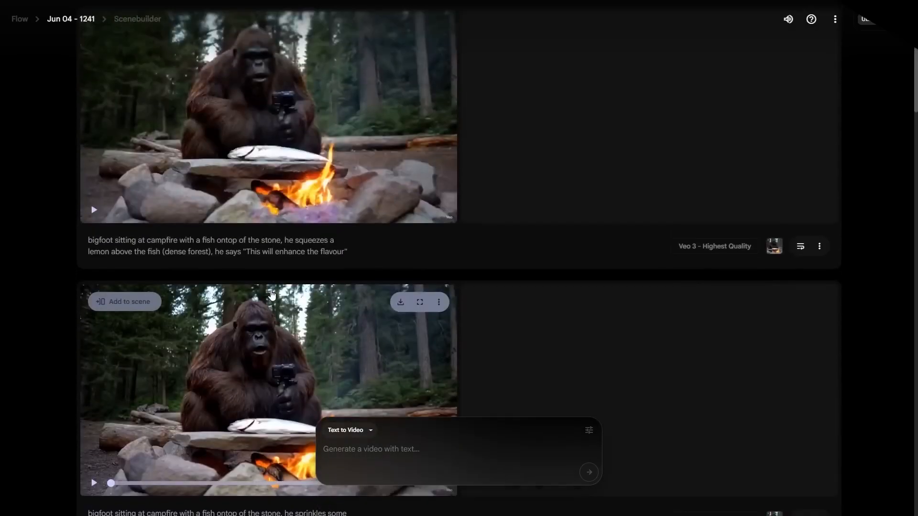
pyautogui.scroll(2, 276, 292)
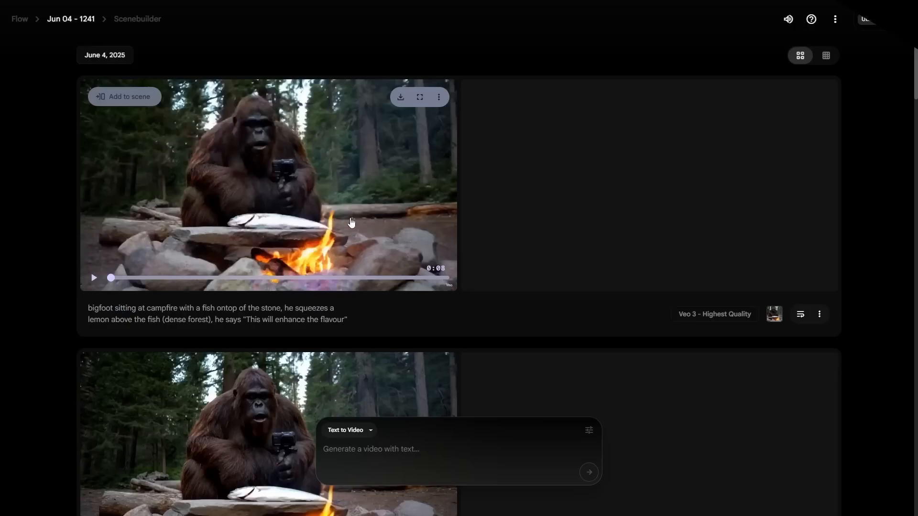
pyautogui.scroll(-10, 352, 222)
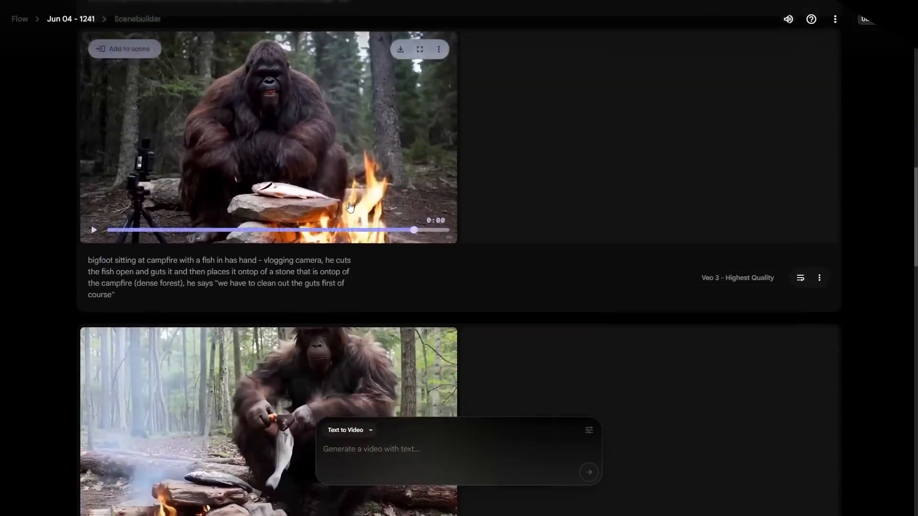
pyautogui.scroll(-3, 352, 207)
pyautogui.scroll(4, 352, 207)
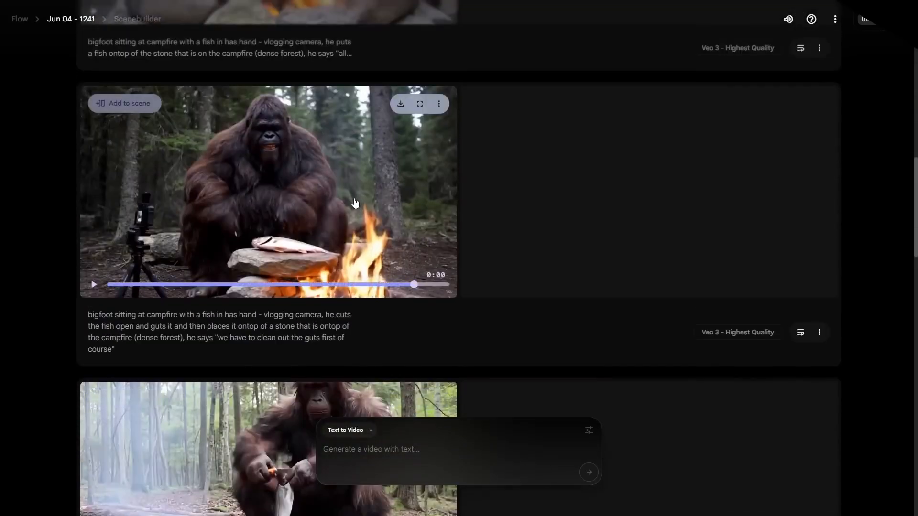
pyautogui.scroll(7, 355, 204)
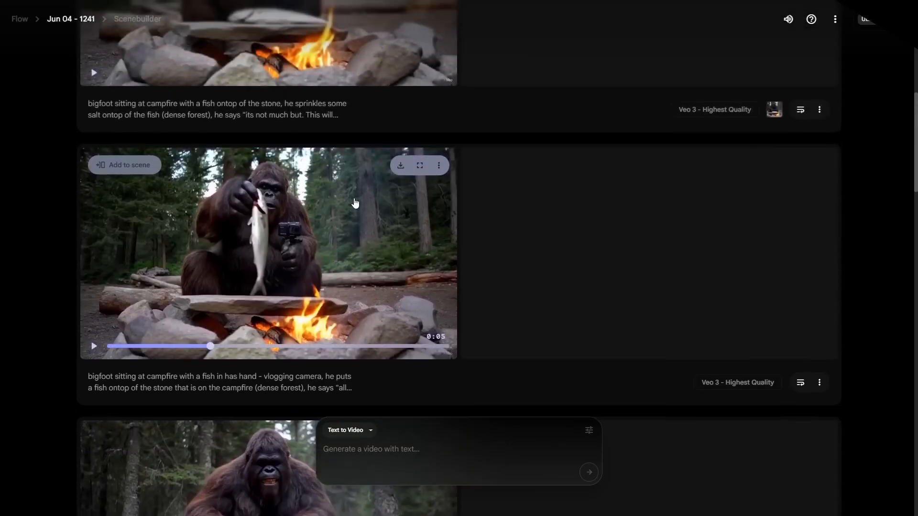
pyautogui.scroll(-6, 357, 215)
pyautogui.scroll(10, 334, 239)
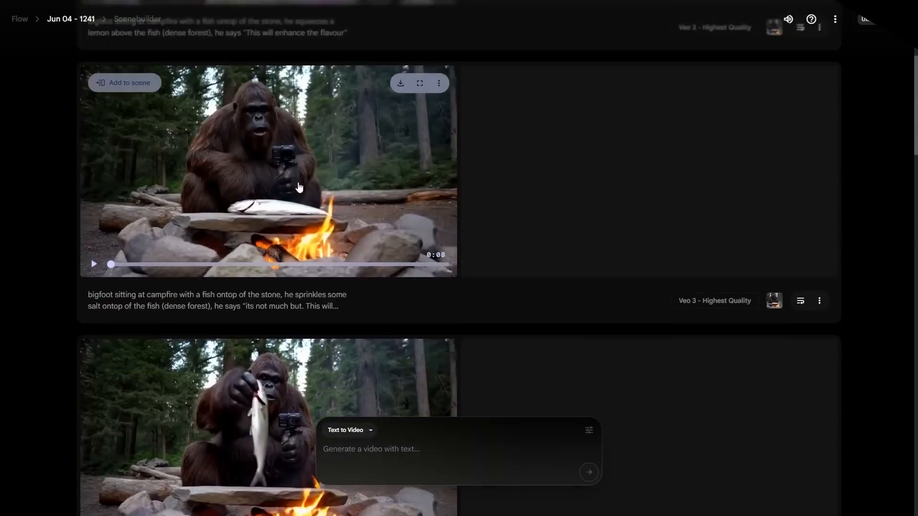
pyautogui.scroll(-3, 269, 320)
# - Add the clip of bigfoot placing the fish on the stone to the scene and play it in Scenebuilder
pyautogui.click(269, 320)
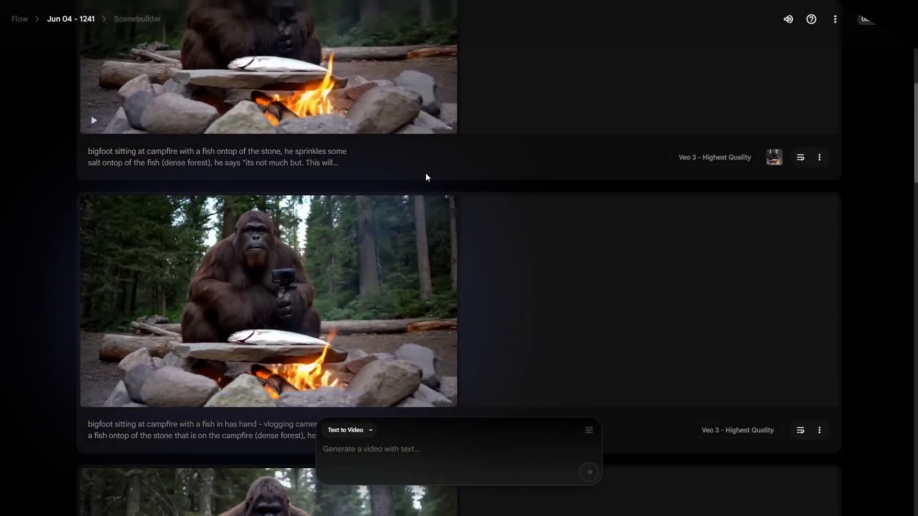
pyautogui.click(420, 210)
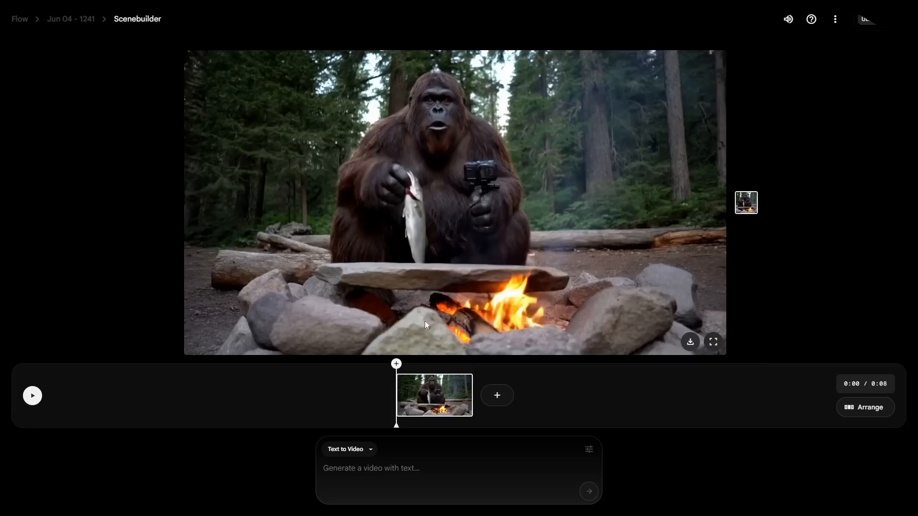
pyautogui.moveTo(422, 416)
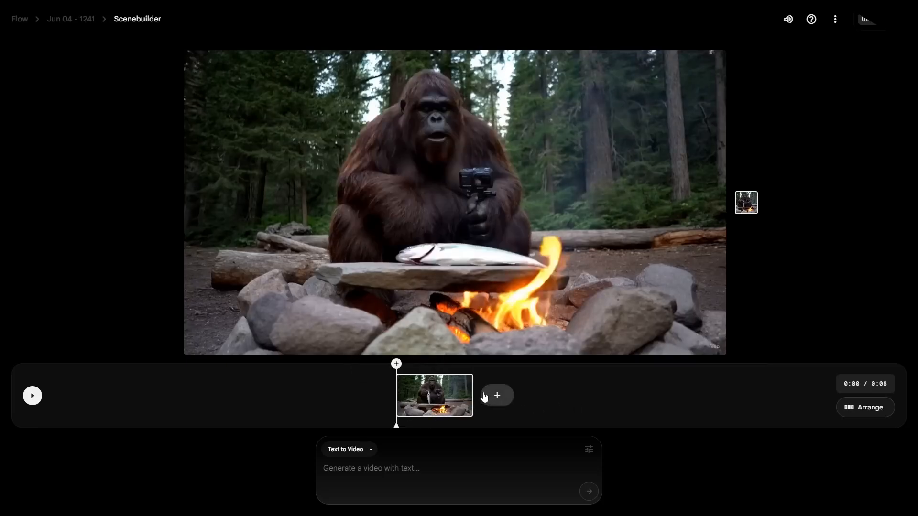
pyautogui.moveTo(453, 394)
pyautogui.click(33, 396)
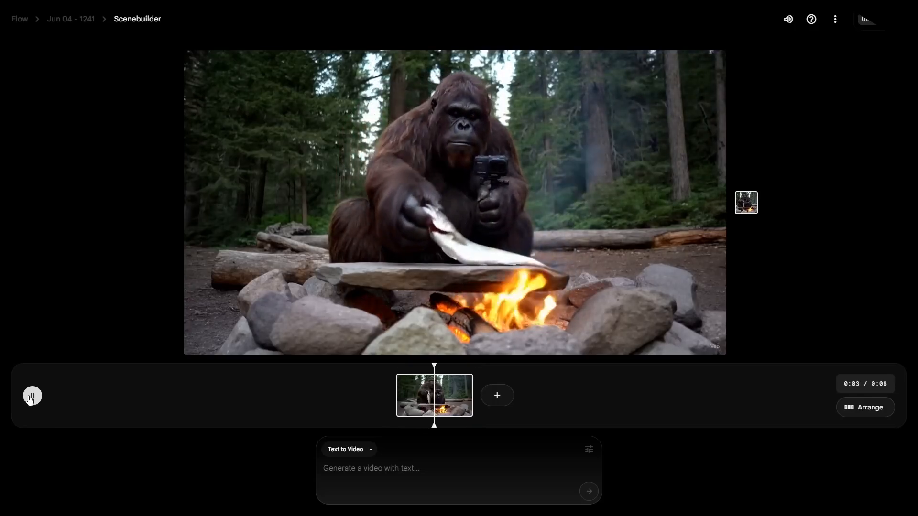
pyautogui.click(32, 396)
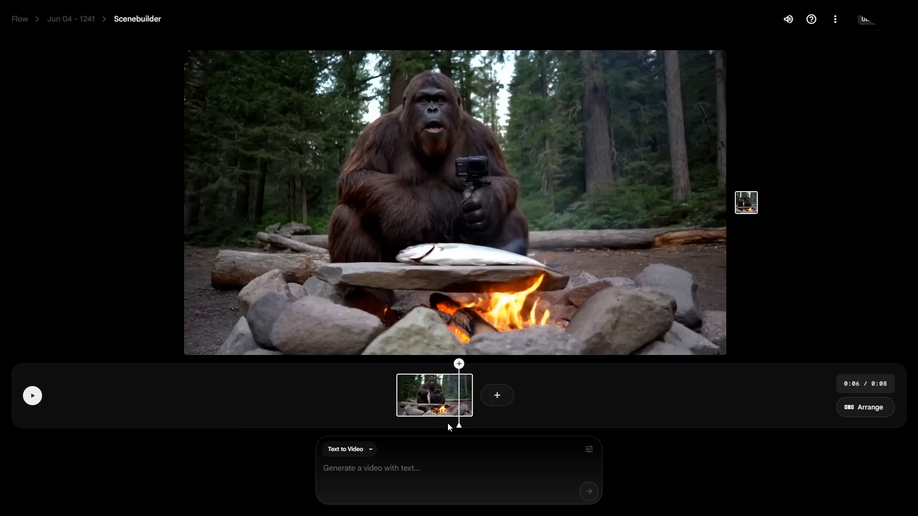
# - Move the playhead to 0:07, near the end of the scene clip, and save that frame as an asset
pyautogui.moveTo(458, 422); pyautogui.dragTo(472, 423)
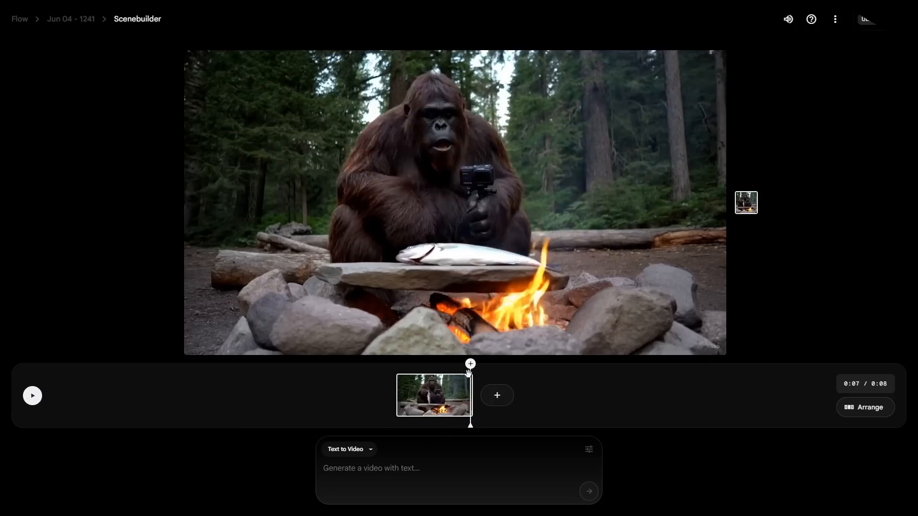
pyautogui.moveTo(470, 369)
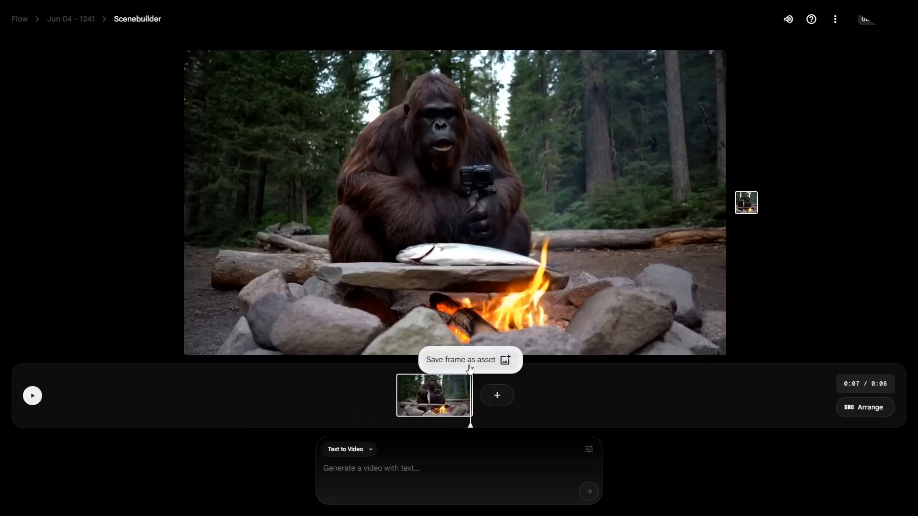
pyautogui.click(470, 368)
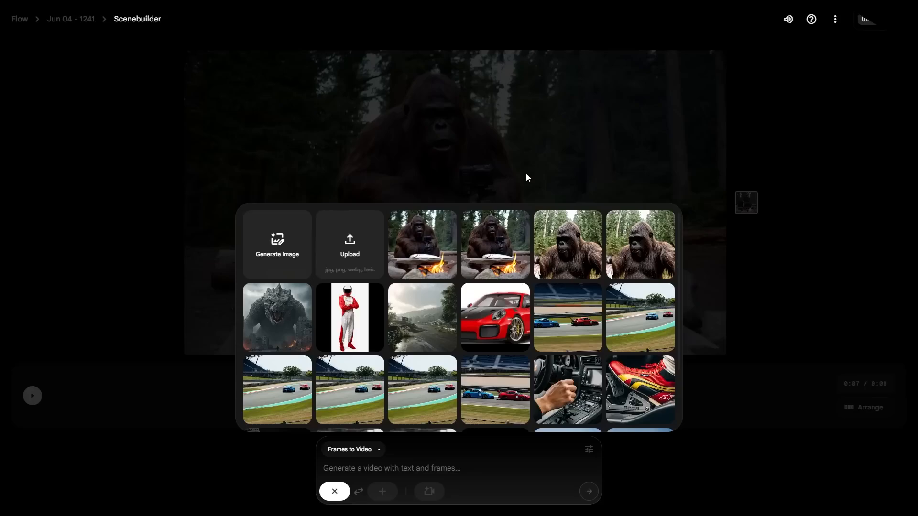
# - Return to the project's clips and set the saved bigfoot campfire frame as the starting image in Frames to Video mode
pyautogui.click(446, 146)
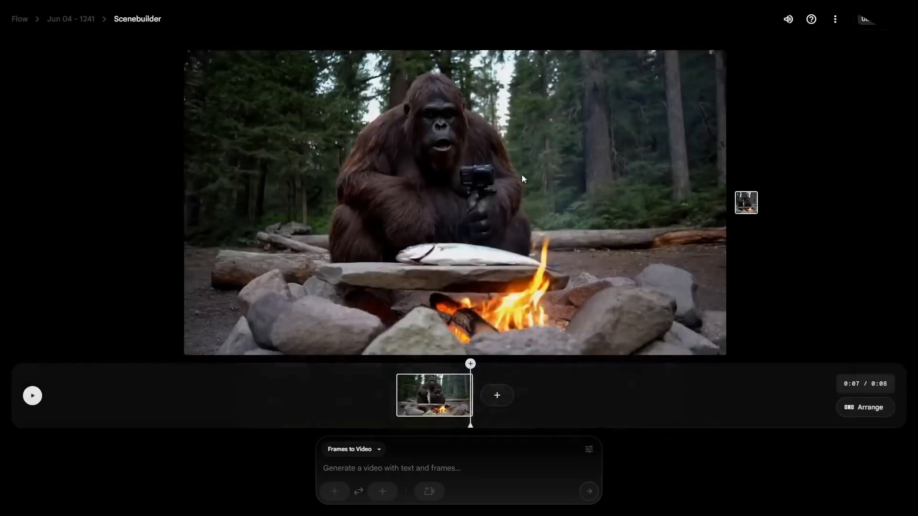
pyautogui.click(367, 451)
pyautogui.click(356, 406)
pyautogui.click(71, 19)
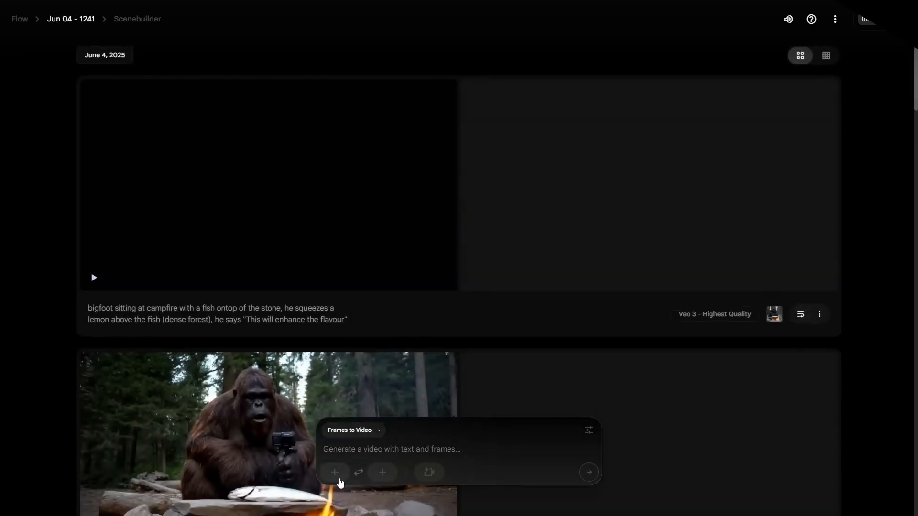
pyautogui.click(335, 472)
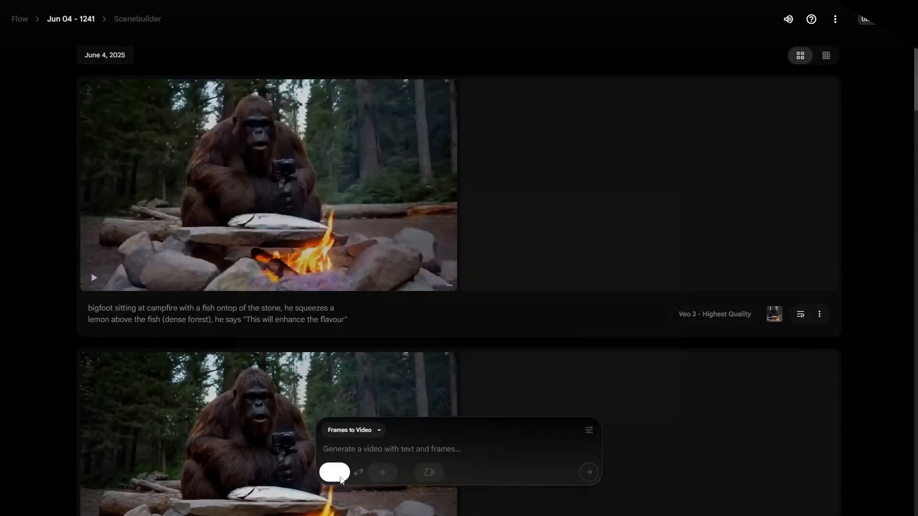
pyautogui.click(433, 225)
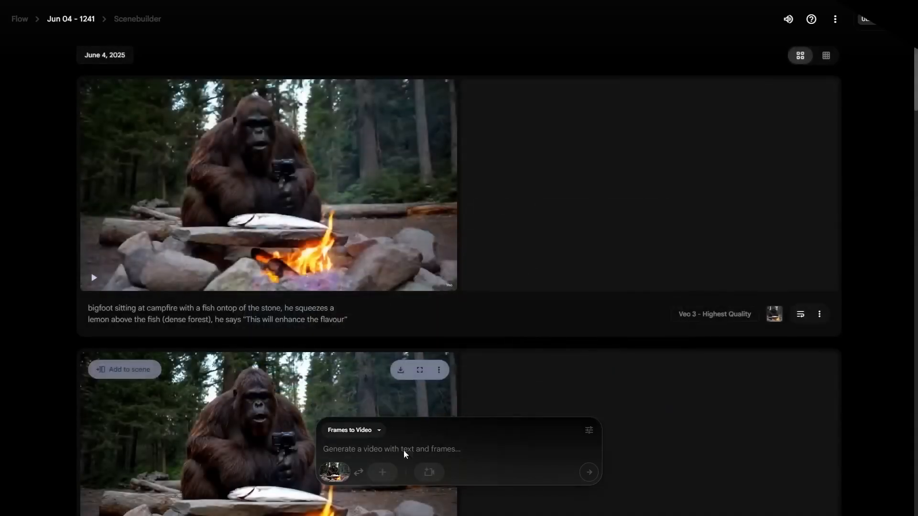
# - Preview the salt-sprinkling clip and compare it with the fish-placing clip that supplied its starting frame
pyautogui.moveTo(333, 478)
pyautogui.scroll(-3, 315, 288)
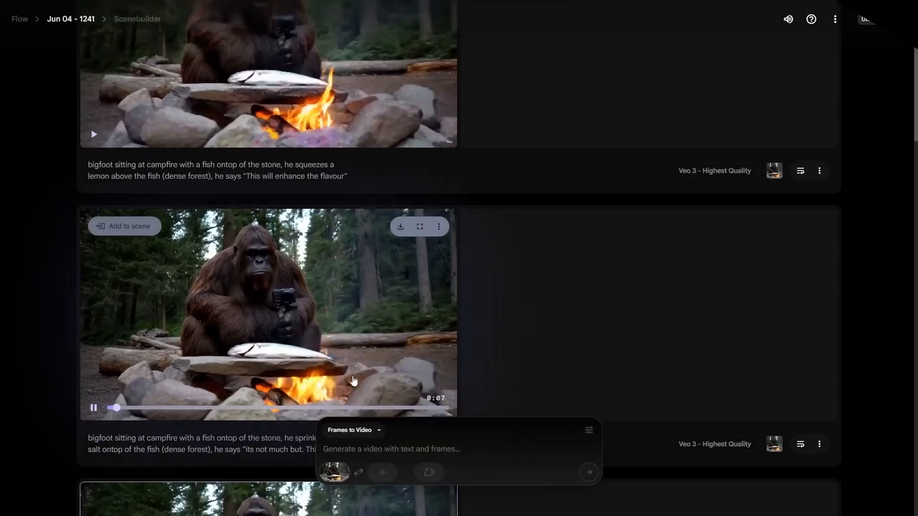
pyautogui.click(382, 408)
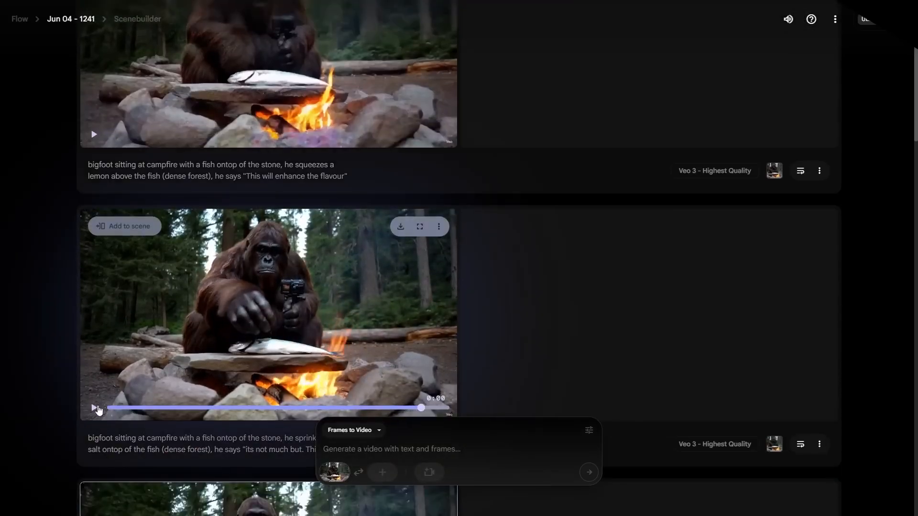
pyautogui.scroll(-4, 278, 429)
pyautogui.scroll(-2, 266, 376)
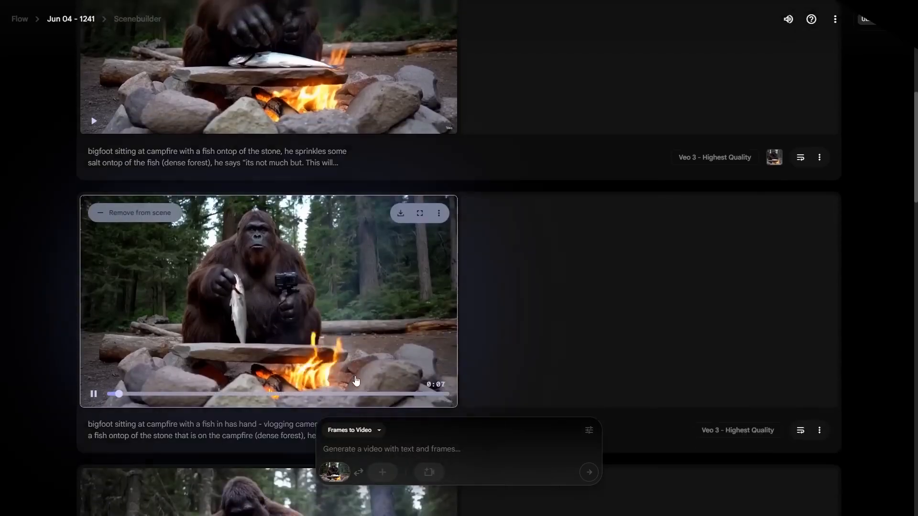
# - Scrub the fish-placing clip to its end and preview the lemon-squeezing clip for continuity
pyautogui.click(360, 393)
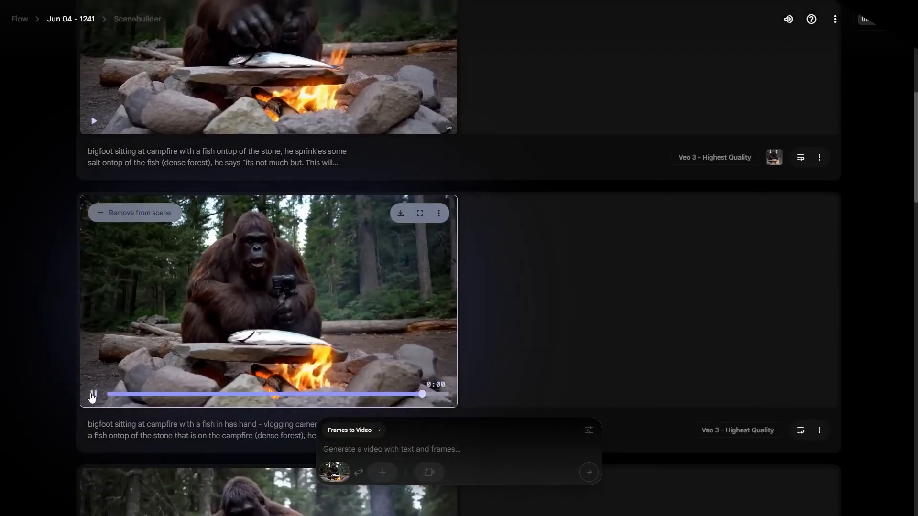
pyautogui.scroll(6, 277, 318)
pyautogui.scroll(3, 270, 315)
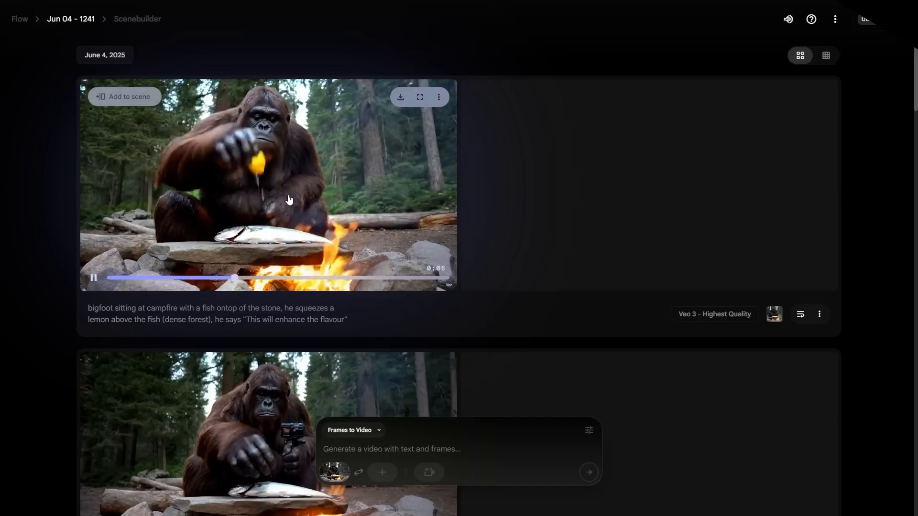
pyautogui.scroll(-4, 191, 172)
pyautogui.scroll(4, 201, 190)
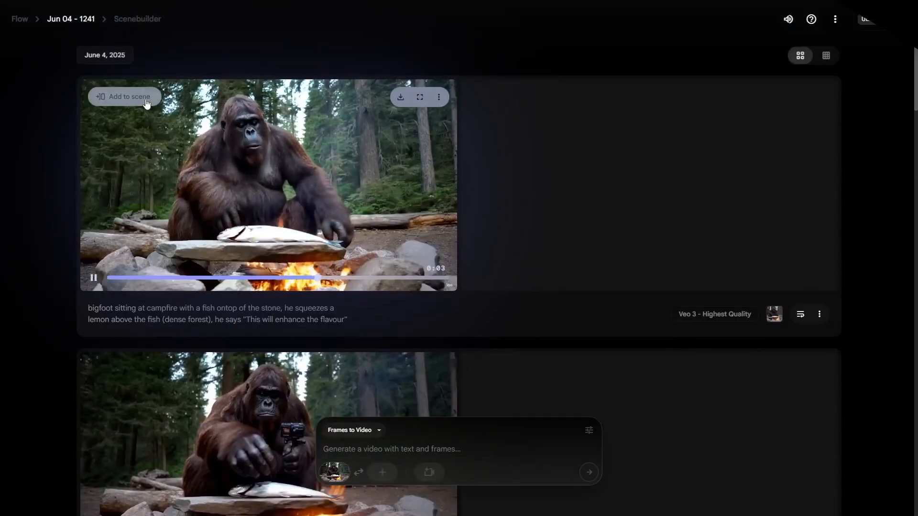
# - Add the lemon-squeezing clip and the forest selfie clip of bigfoot holding a fish to the scene
pyautogui.click(145, 100)
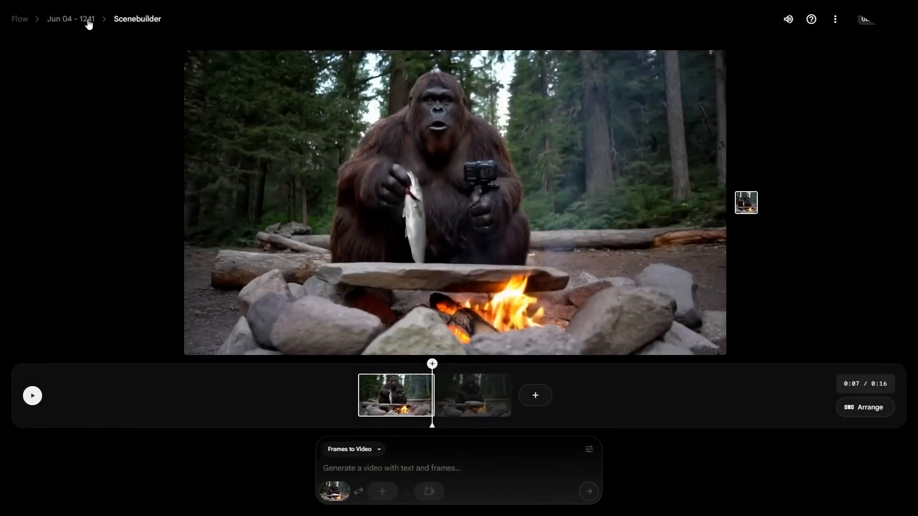
pyautogui.click(88, 22)
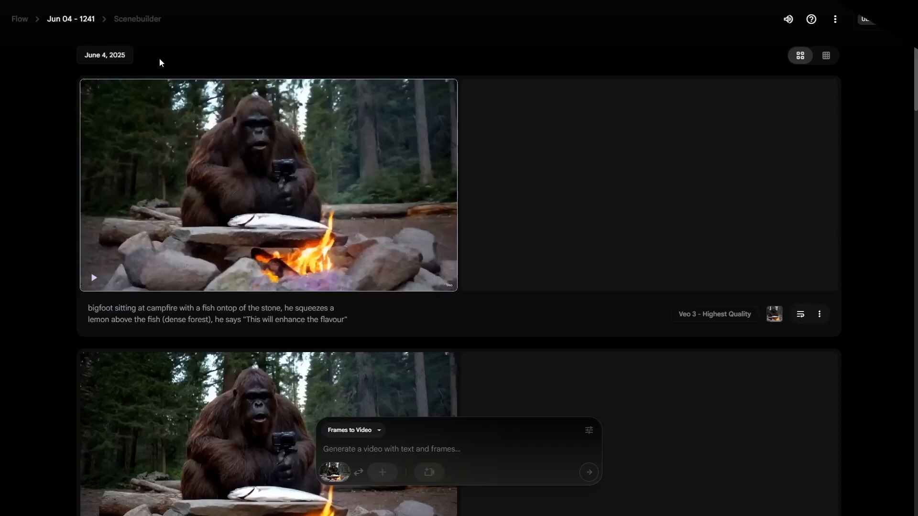
pyautogui.scroll(-20, 257, 251)
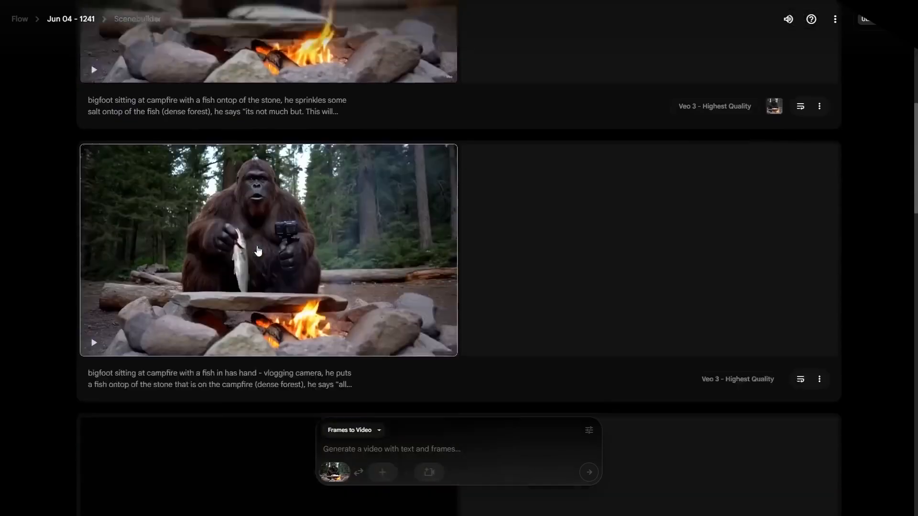
pyautogui.scroll(-14, 257, 250)
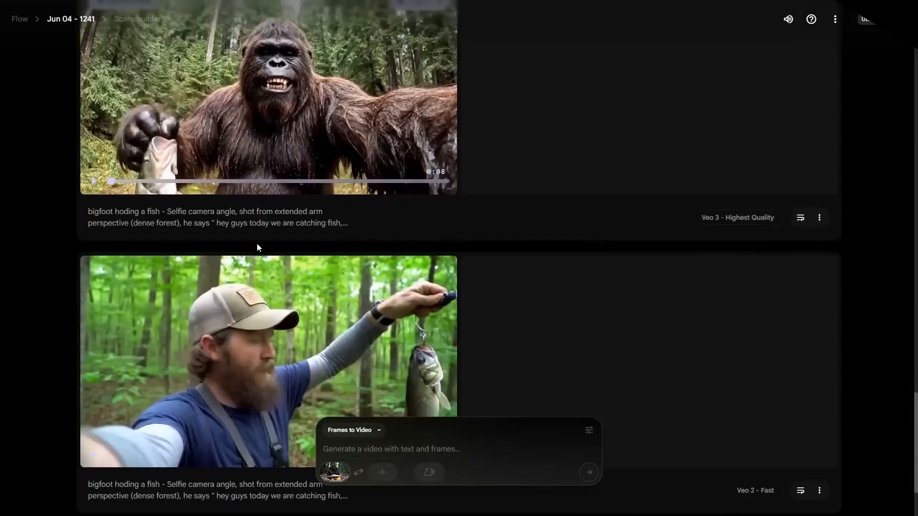
pyautogui.scroll(4, 259, 239)
pyautogui.click(146, 200)
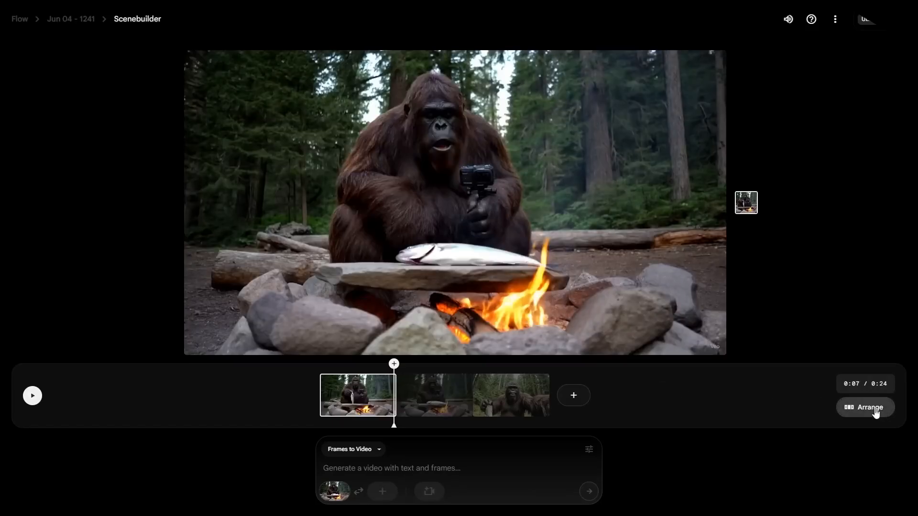
# - Rearrange the scene so the forest selfie clip comes before both campfire clips
pyautogui.click(876, 413)
pyautogui.moveTo(557, 395); pyautogui.dragTo(316, 392)
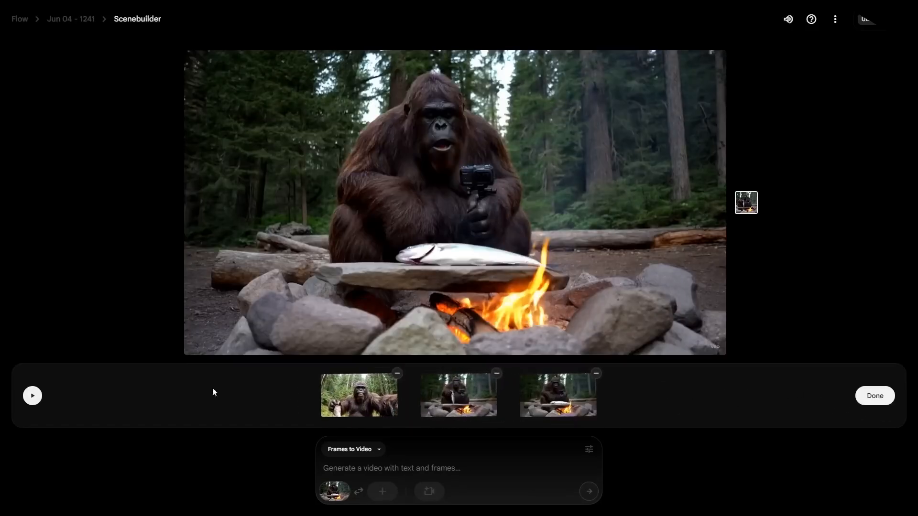
pyautogui.click(875, 396)
# - Play the arranged scene from its start through to the lemon clip and pause it near the end
pyautogui.click(359, 414)
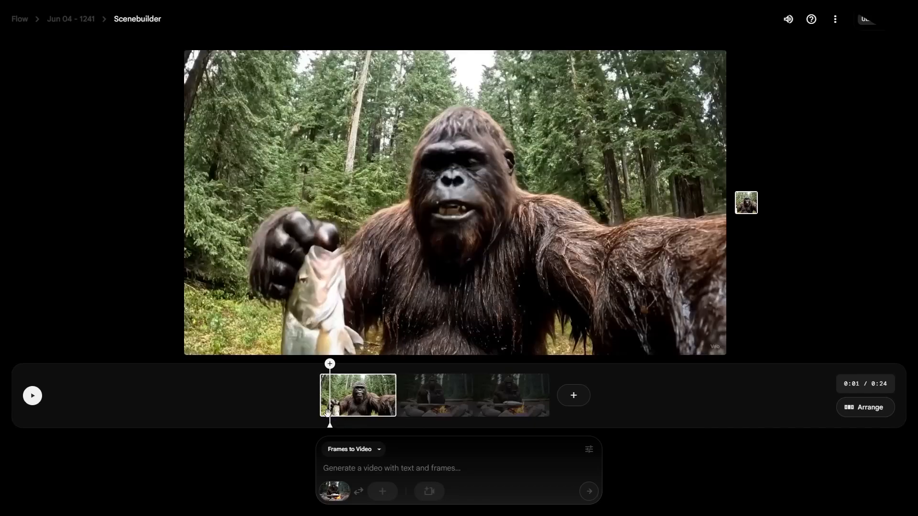
pyautogui.moveTo(327, 412); pyautogui.dragTo(275, 420)
pyautogui.click(32, 396)
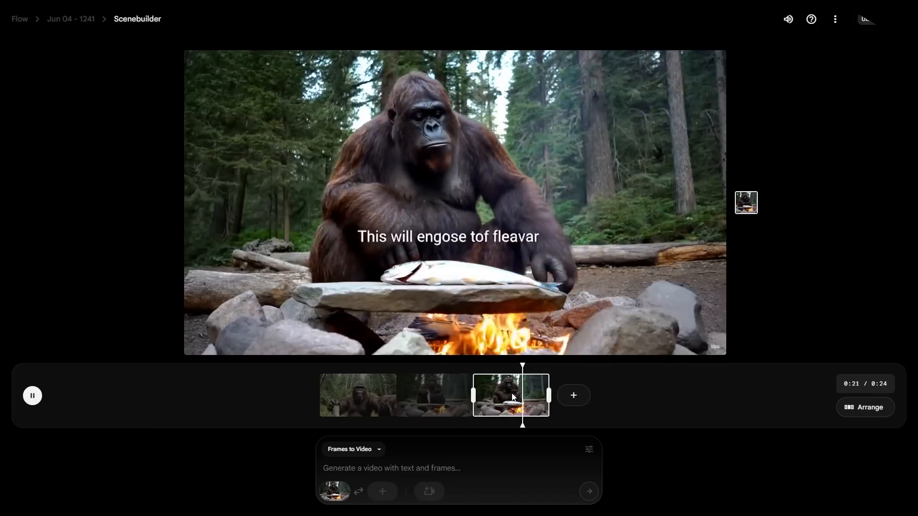
pyautogui.click(32, 396)
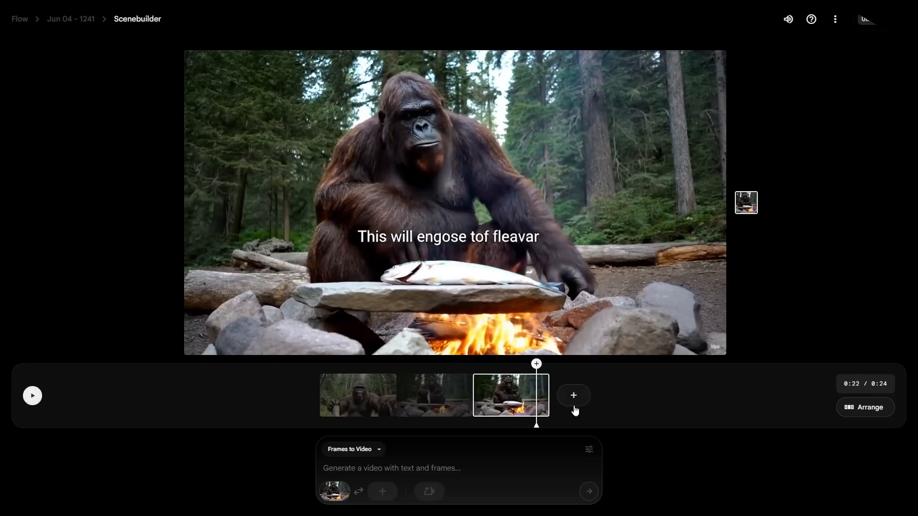
# - Save the lemon clip's frame at 0:23 as an asset and choose the caption-free campfire frame as the starting image
pyautogui.moveTo(537, 418); pyautogui.dragTo(546, 424)
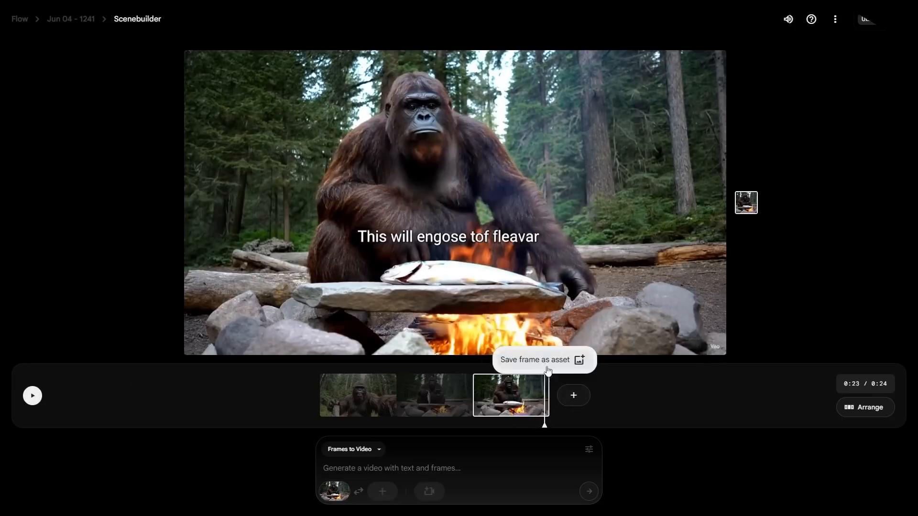
pyautogui.click(568, 369)
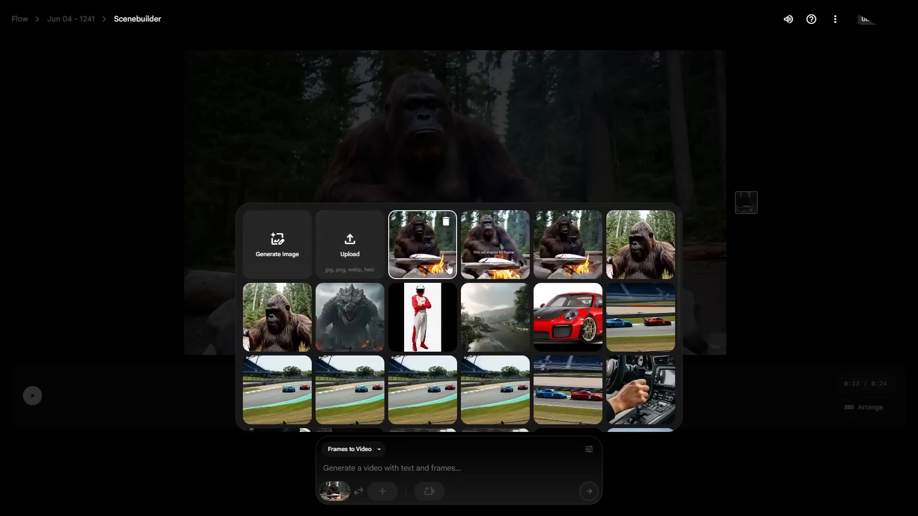
pyautogui.click(411, 237)
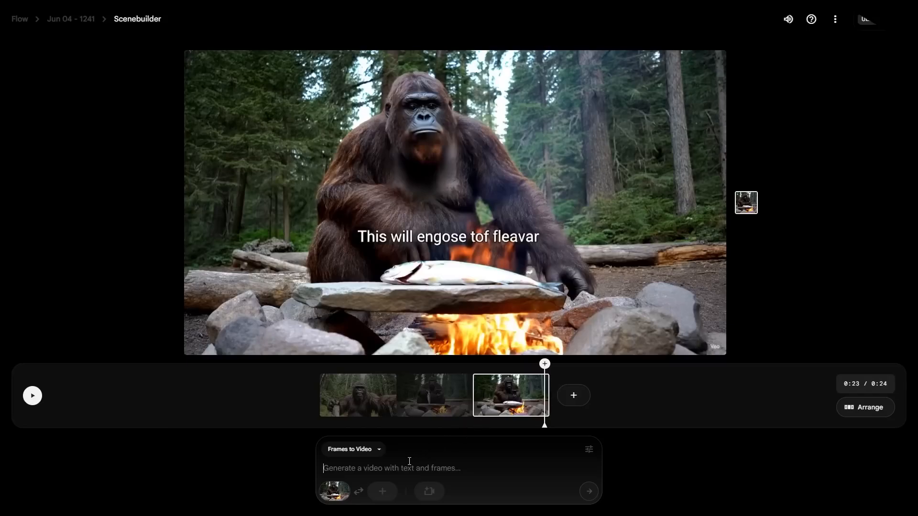
# - Write the prompt: bigfoot starts eating the cooked fish with his hands, in the dense forest. He then says "this is tasty. nothing like fresh fish"
pyautogui.write('bi')
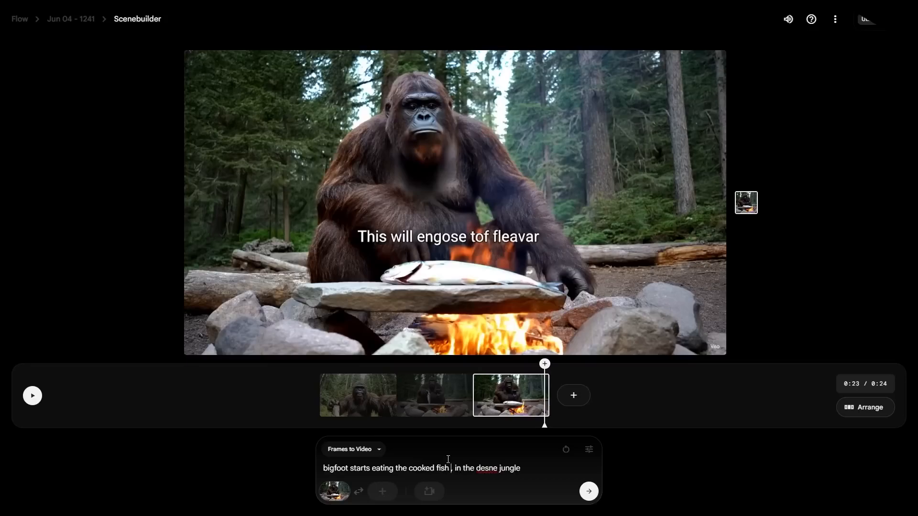
pyautogui.write('with his handl')
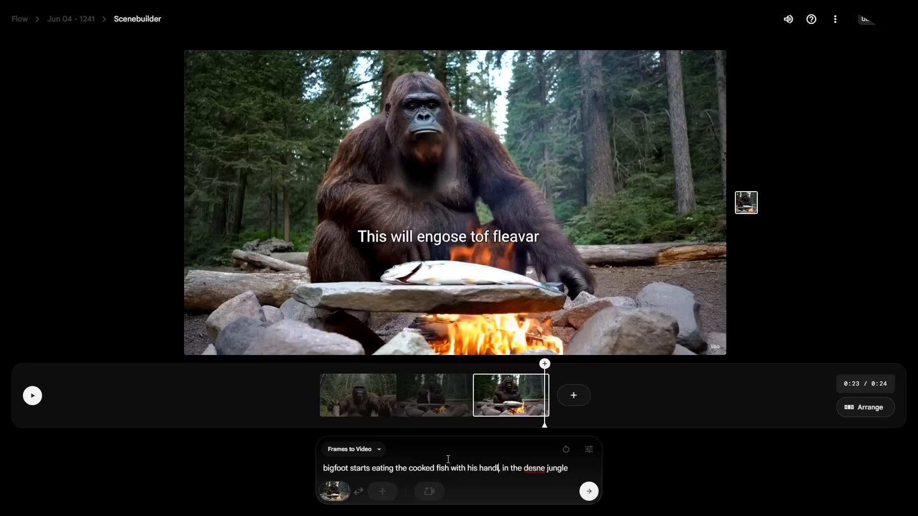
pyautogui.press('BackSpace')
pyautogui.write('s')
pyautogui.press('End')
pyautogui.hotkey('ctrl', 'BackSpace')
pyautogui.hotkey('ctrl', 'BackSpace')
pyautogui.write('dense forest. He then')
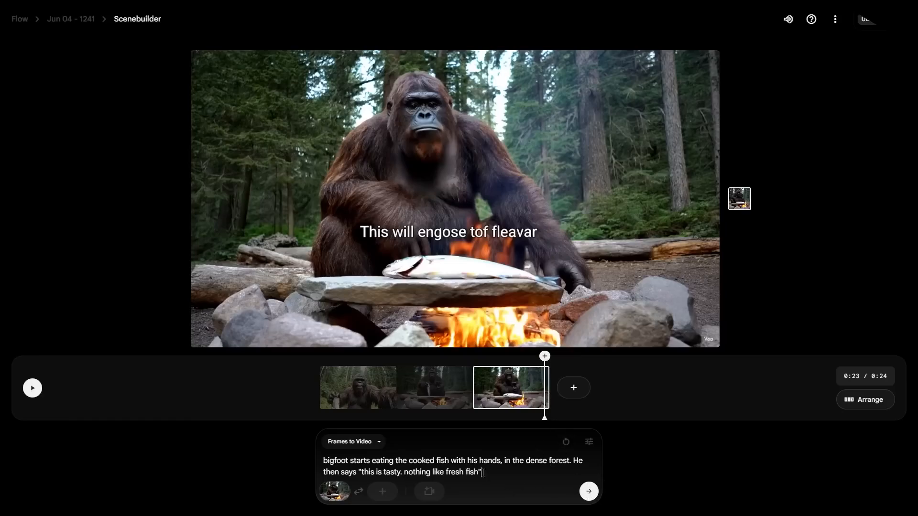
pyautogui.hotkey('ctrl', 'a')
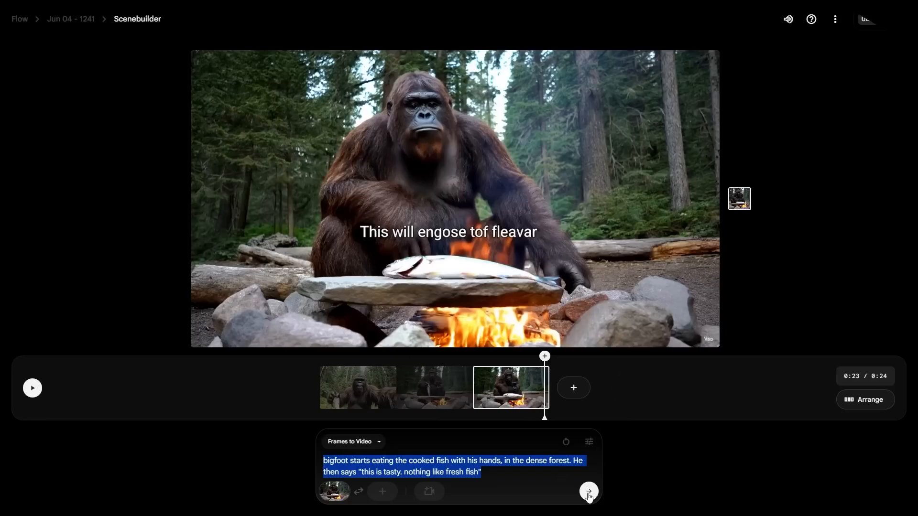
# - Set the generation model to Veo 3 - Highest Quality
pyautogui.click(589, 441)
pyautogui.click(554, 387)
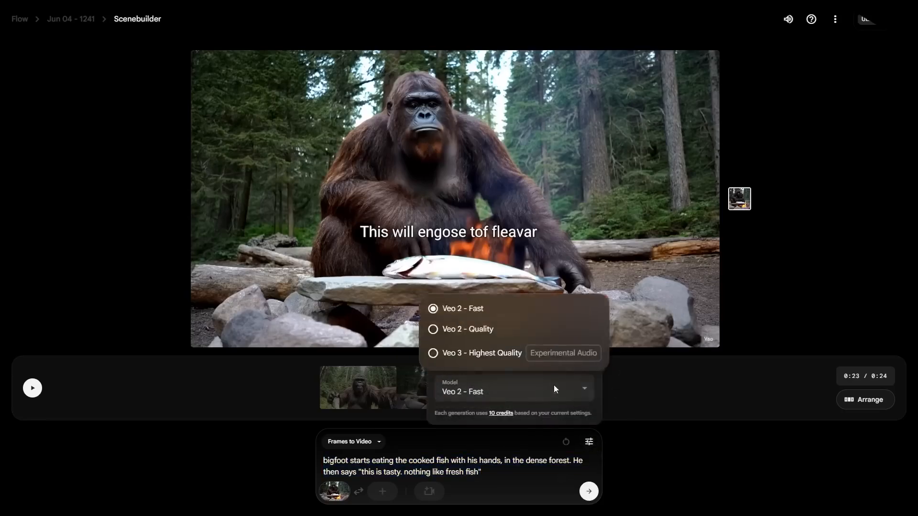
pyautogui.click(480, 355)
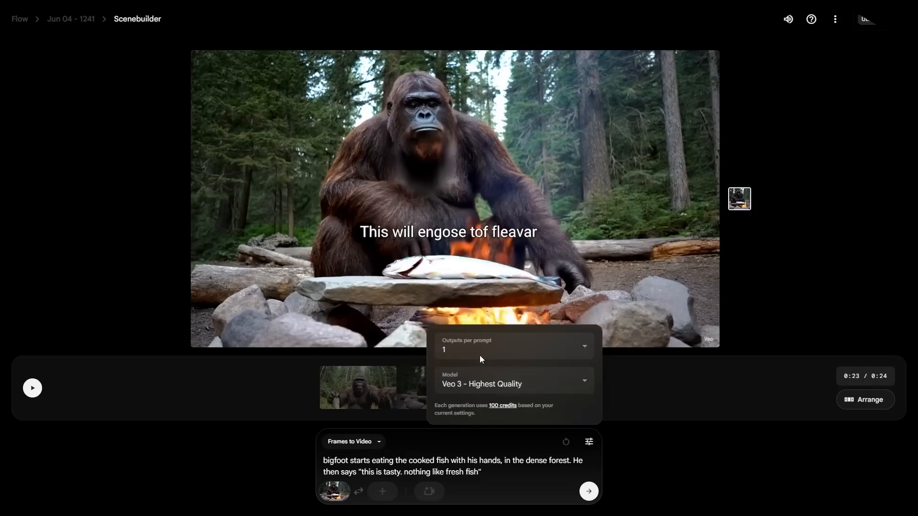
pyautogui.click(589, 441)
pyautogui.click(589, 442)
pyautogui.click(503, 386)
pyautogui.click(495, 378)
# - Set the outputs per prompt to 1 and generate the fish-eating clip
pyautogui.click(480, 345)
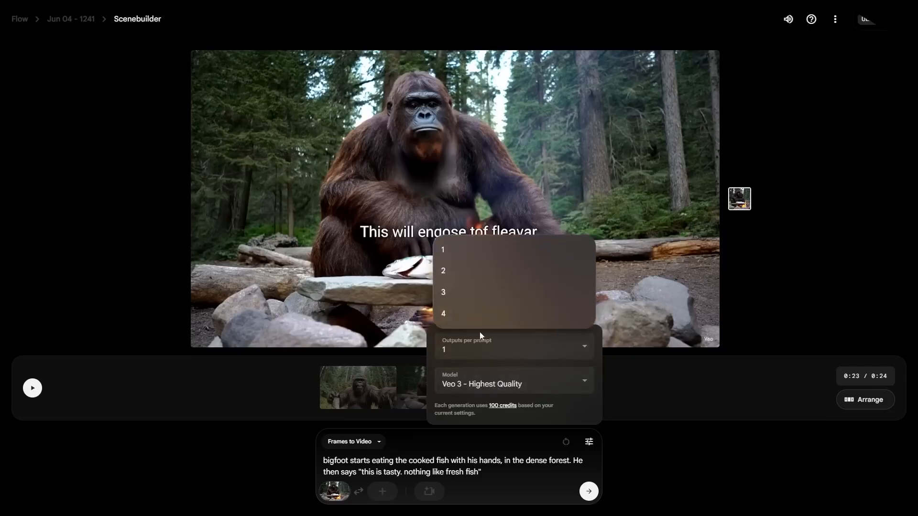
pyautogui.click(451, 246)
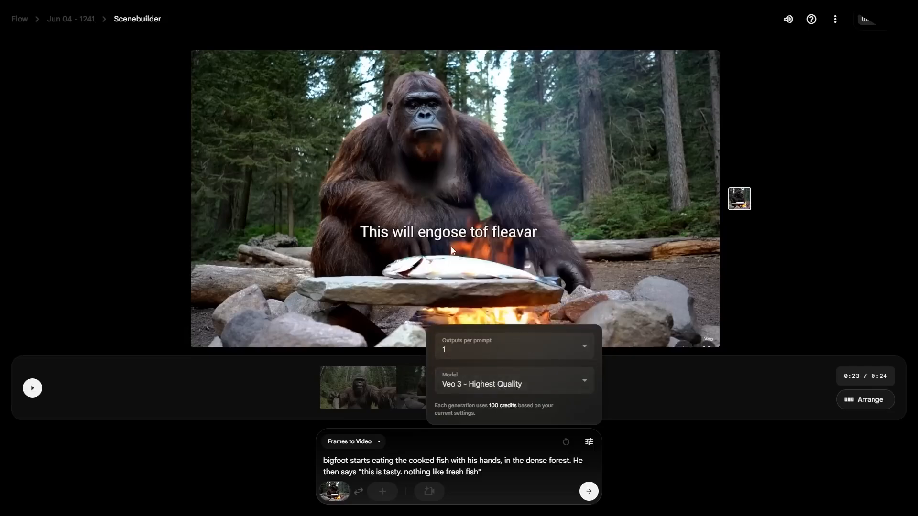
pyautogui.click(560, 349)
pyautogui.click(461, 276)
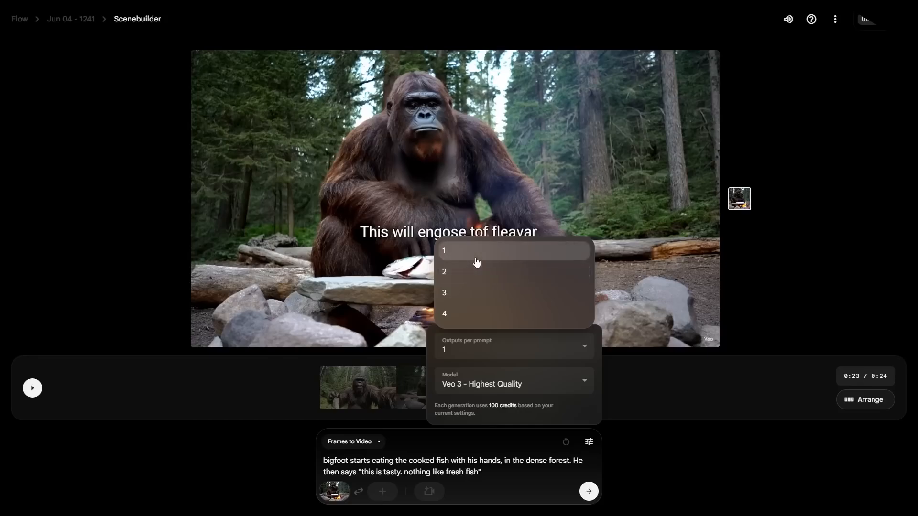
pyautogui.click(589, 491)
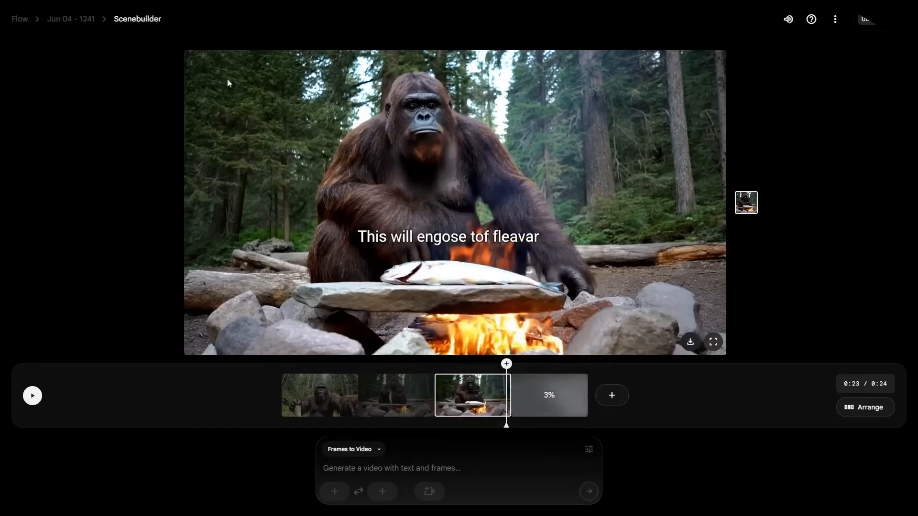
# - Return to the project's clips and reuse the prompt of the Veo 3 clip where bigfoot puts a fish on the stone
pyautogui.click(88, 20)
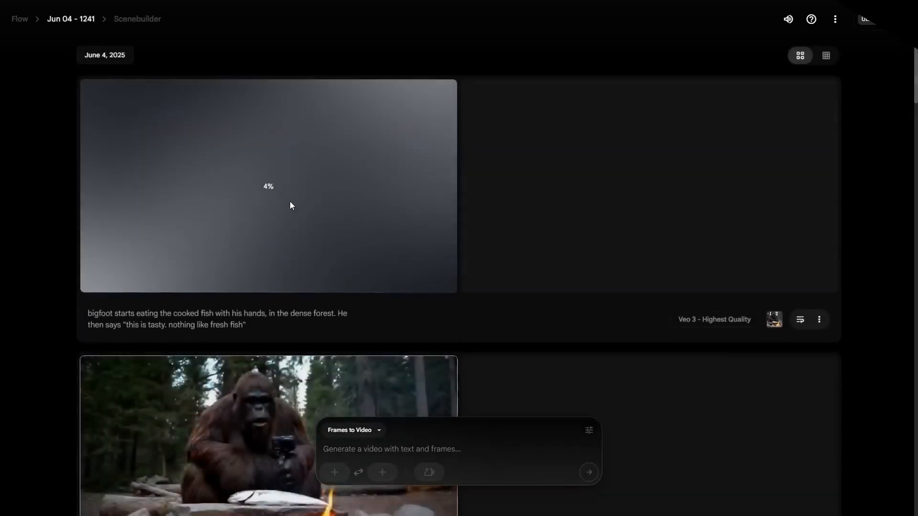
pyautogui.scroll(-10, 290, 205)
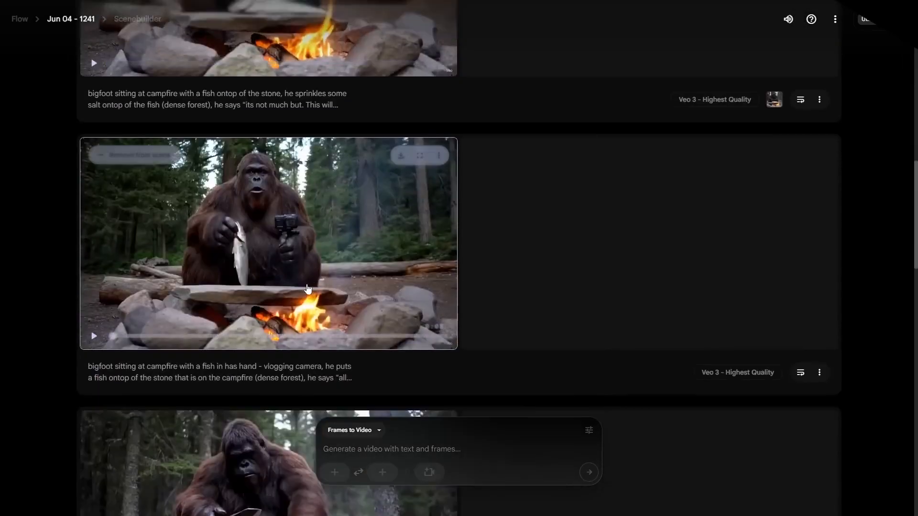
pyautogui.scroll(-11, 308, 289)
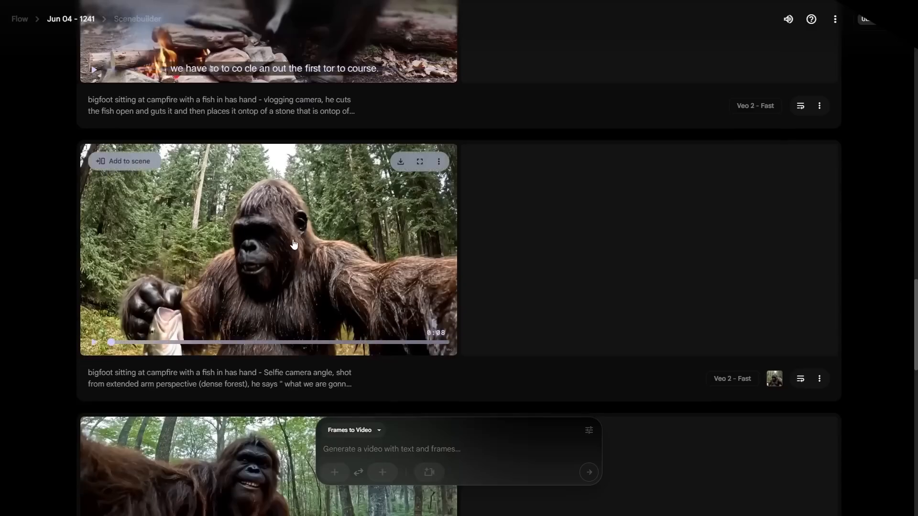
pyautogui.scroll(9, 293, 245)
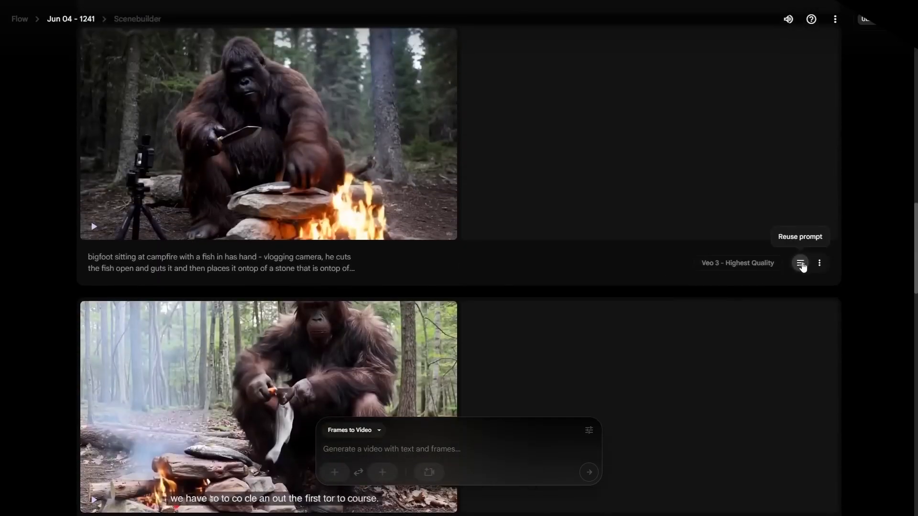
pyautogui.scroll(7, 625, 260)
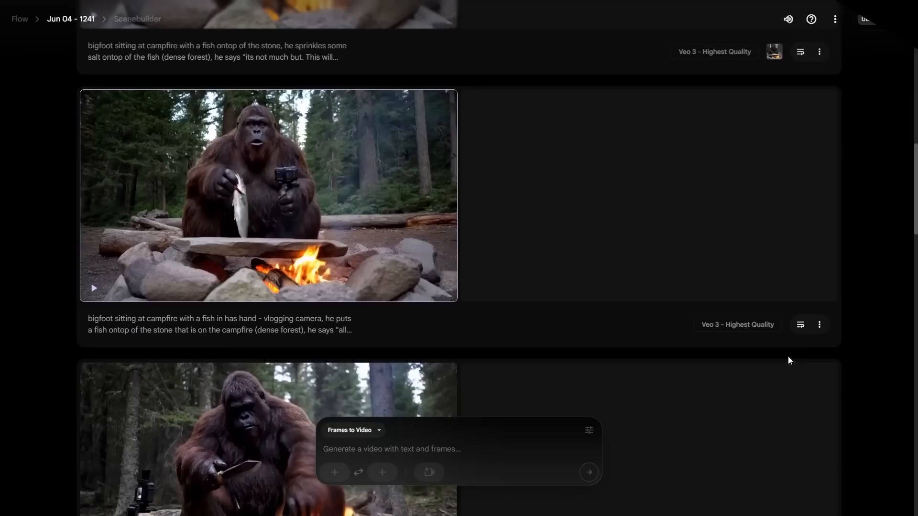
pyautogui.click(800, 327)
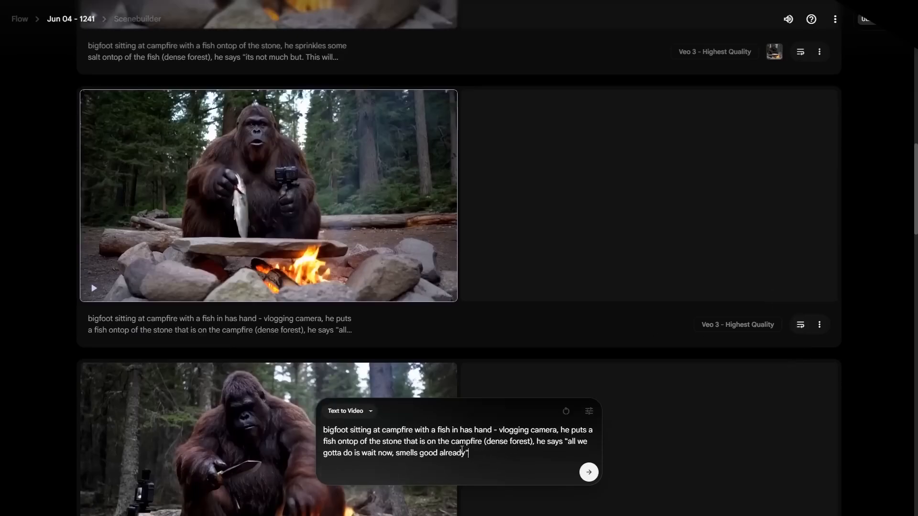
# - Change the opening of the reused prompt to "bigfoot sitting at campfire with a cooked fish"
pyautogui.moveTo(468, 452); pyautogui.dragTo(420, 427)
pyautogui.click(484, 441)
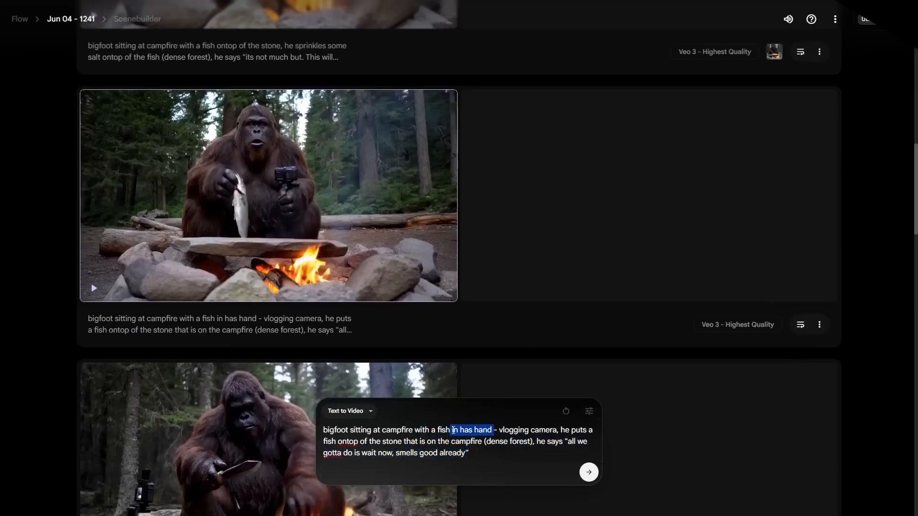
pyautogui.write('and hes eatin')
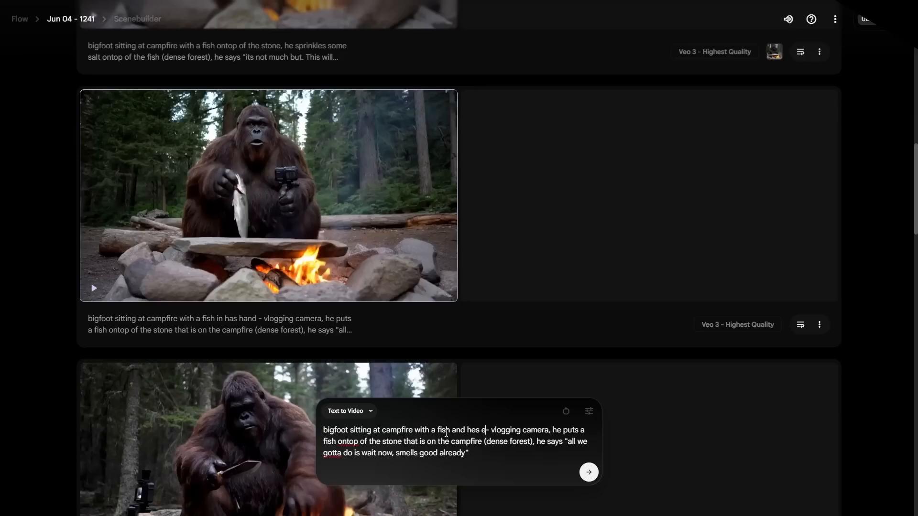
pyautogui.write('g')
pyautogui.hotkey('ctrl', 'BackSpace')
pyautogui.hotkey('ctrl', 'BackSpace')
pyautogui.hotkey('ctrl', 'BackSpace')
pyautogui.hotkey('ctrl', 'BackSpace')
pyautogui.write('cooked fish')
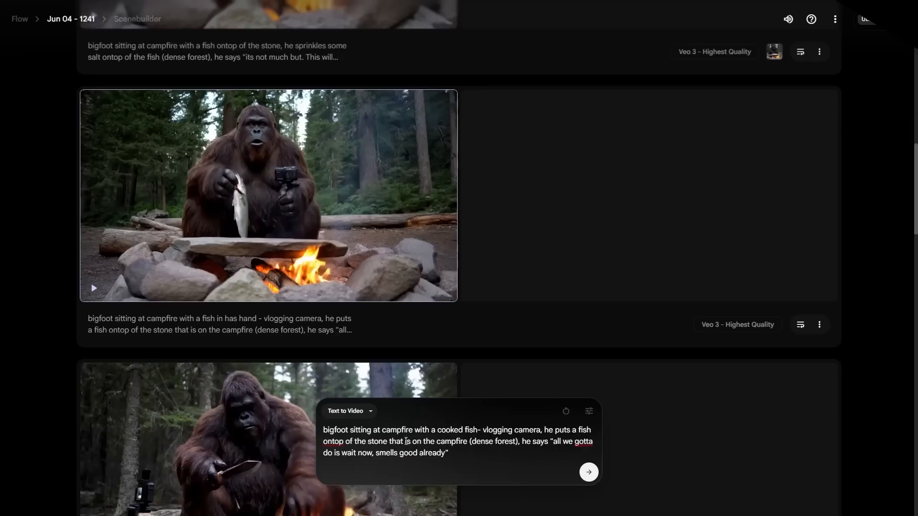
# - Replace the rest of the prompt with: he eats the fish he says "this is how we do it." and generate the clip
pyautogui.moveTo(527, 441); pyautogui.dragTo(480, 428)
pyautogui.write('he eats the fish')
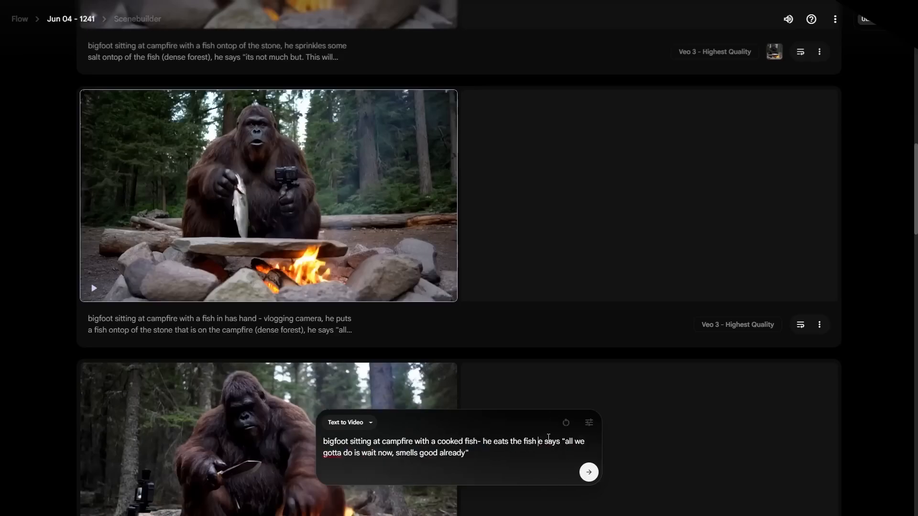
pyautogui.moveTo(575, 450); pyautogui.dragTo(568, 441)
pyautogui.write('this is how we')
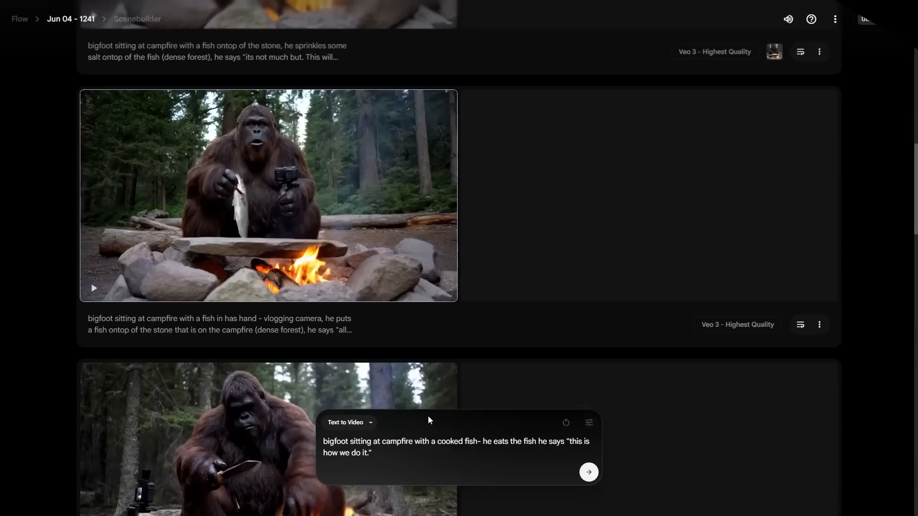
pyautogui.click(589, 423)
pyautogui.click(588, 473)
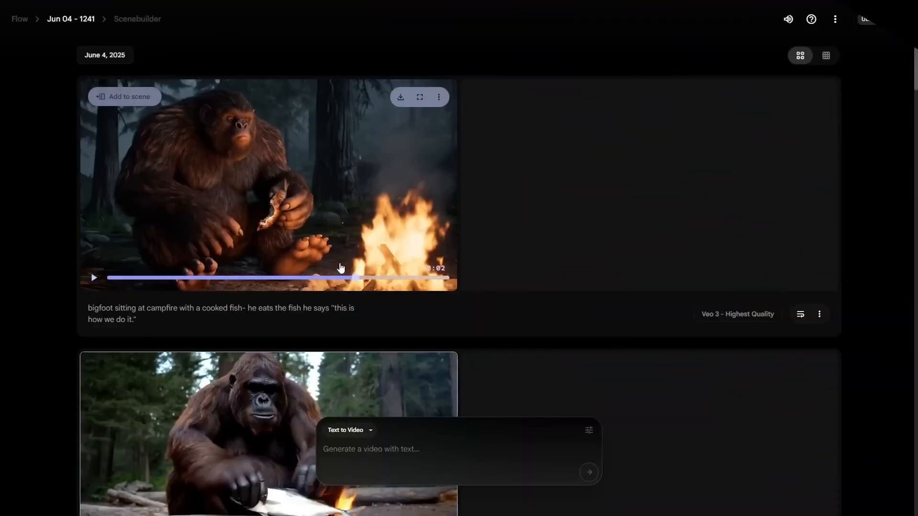
# - Compare the new night campfire clip with the earlier clip of bigfoot eating the fish with his hands
pyautogui.scroll(-5, 311, 268)
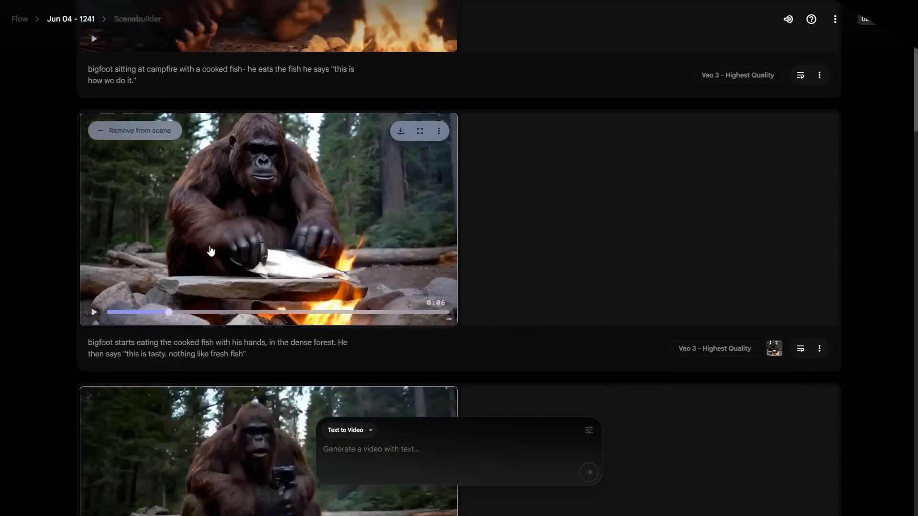
pyautogui.scroll(2, 244, 356)
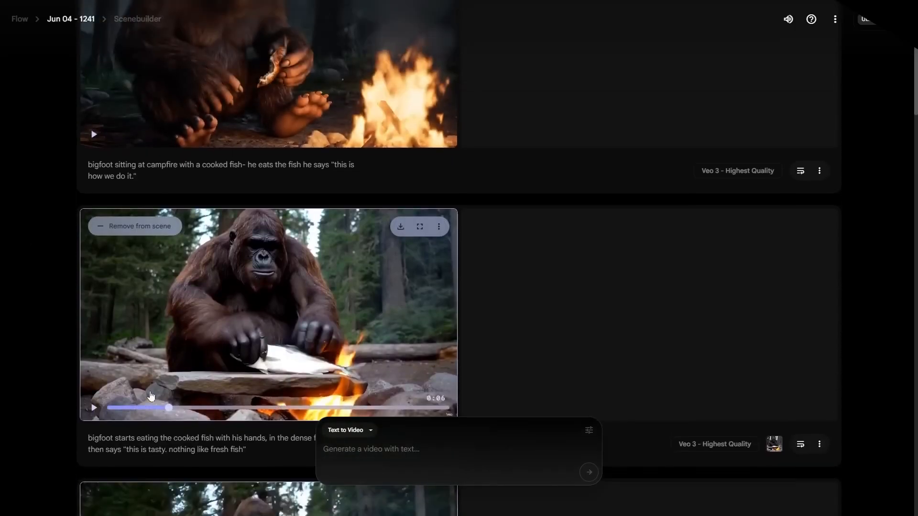
pyautogui.click(121, 407)
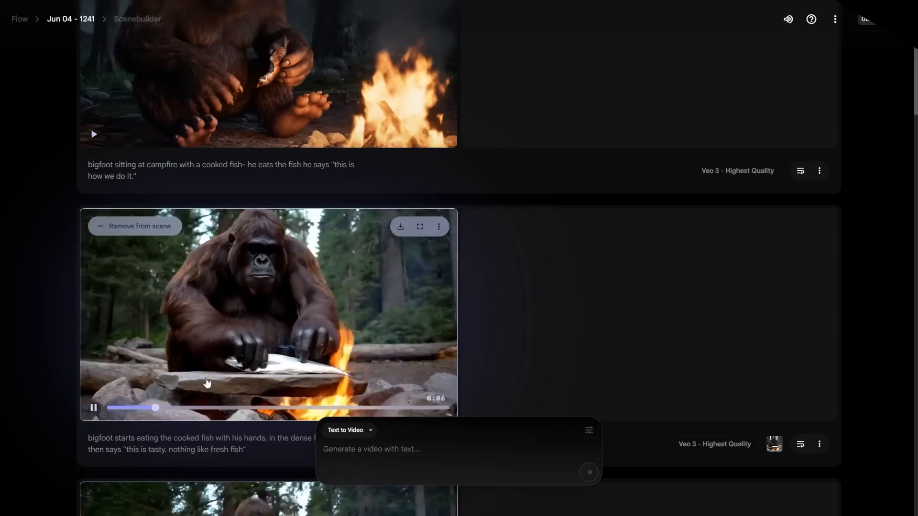
pyautogui.scroll(3, 166, 390)
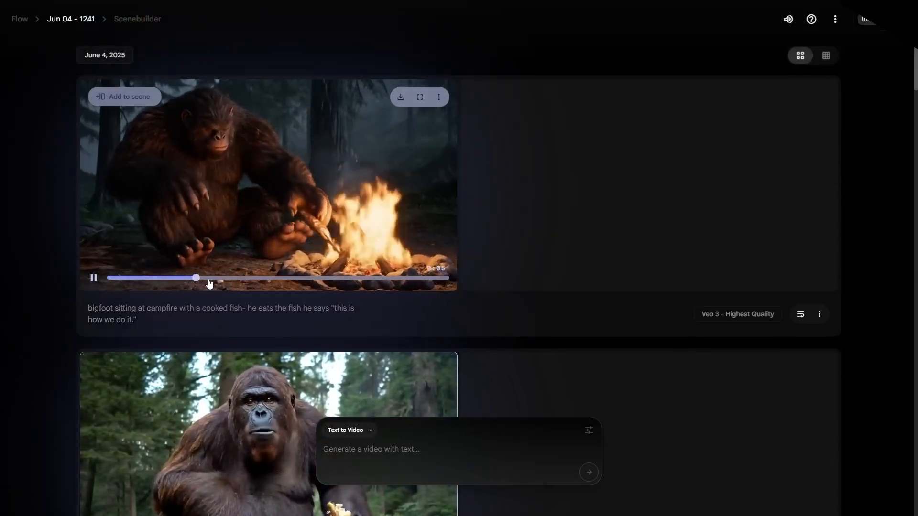
pyautogui.scroll(-5, 309, 204)
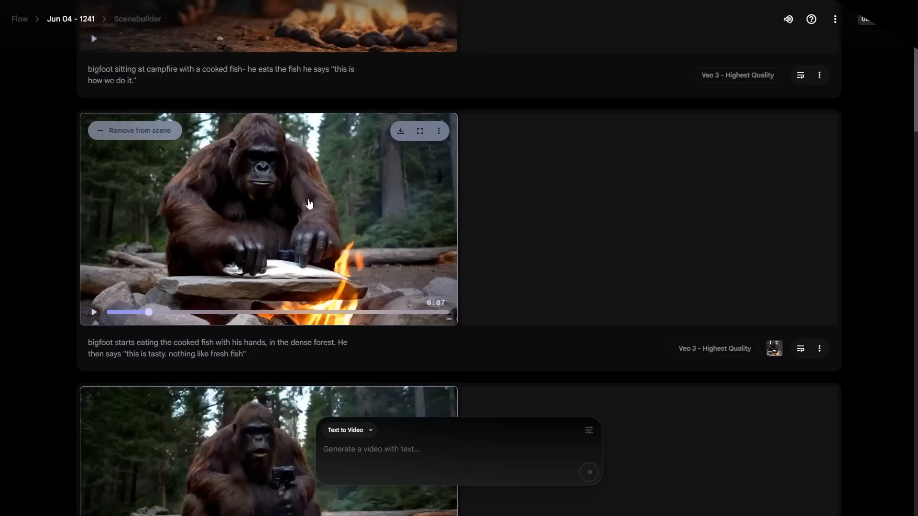
# - Look through the project's older bigfoot clips and the assembled scene for consistency of the character
pyautogui.scroll(-10, 309, 204)
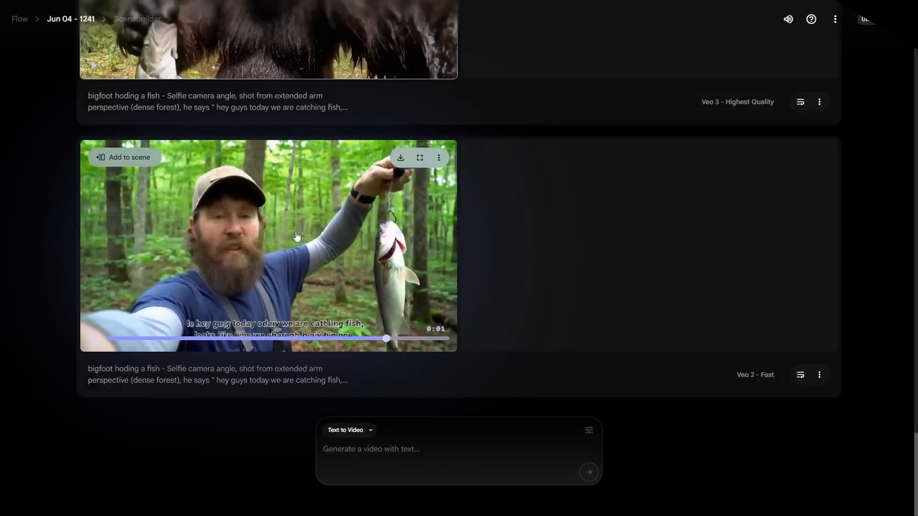
pyautogui.scroll(9, 296, 236)
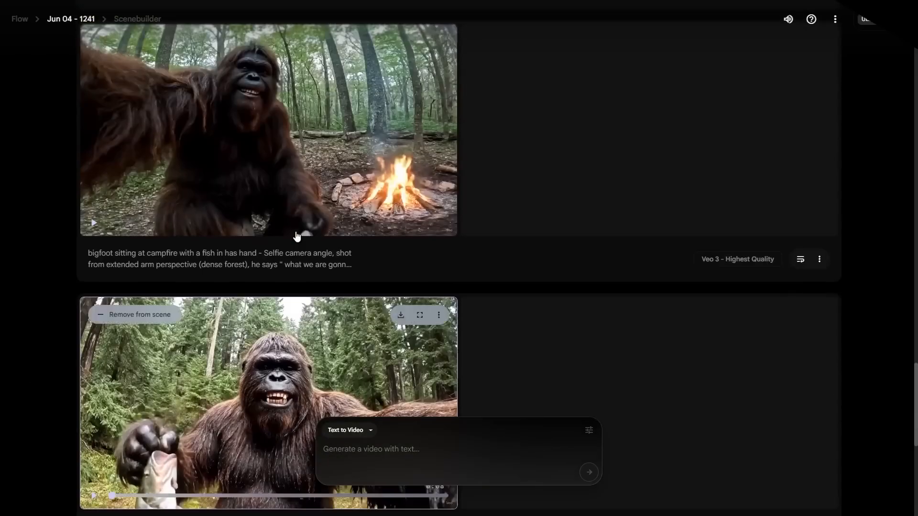
pyautogui.scroll(10, 297, 237)
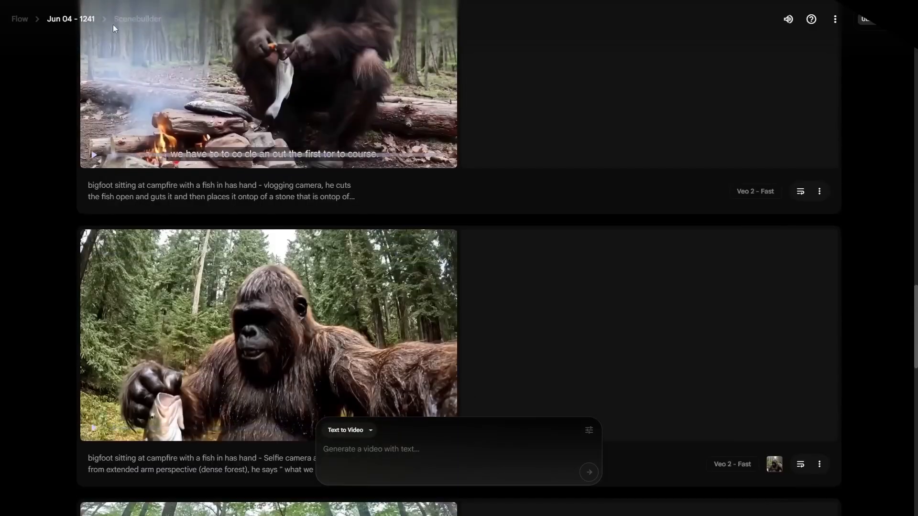
pyautogui.click(134, 20)
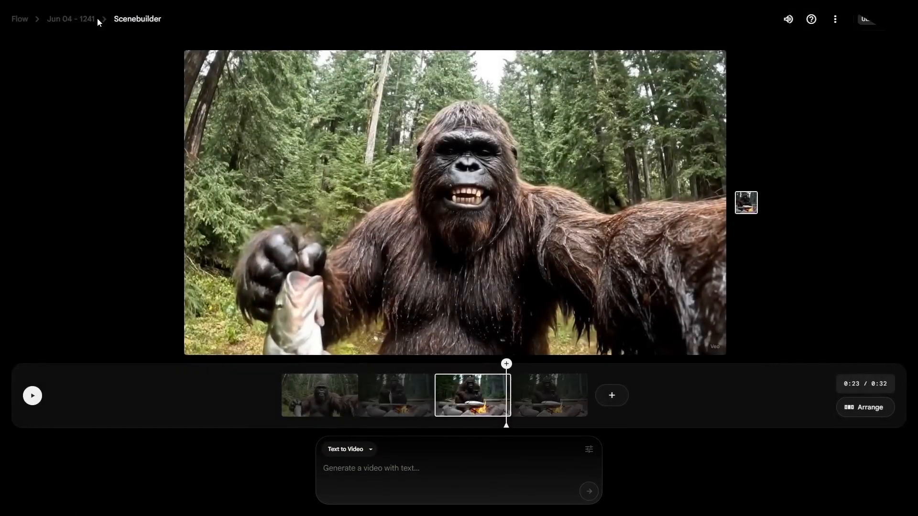
pyautogui.click(76, 20)
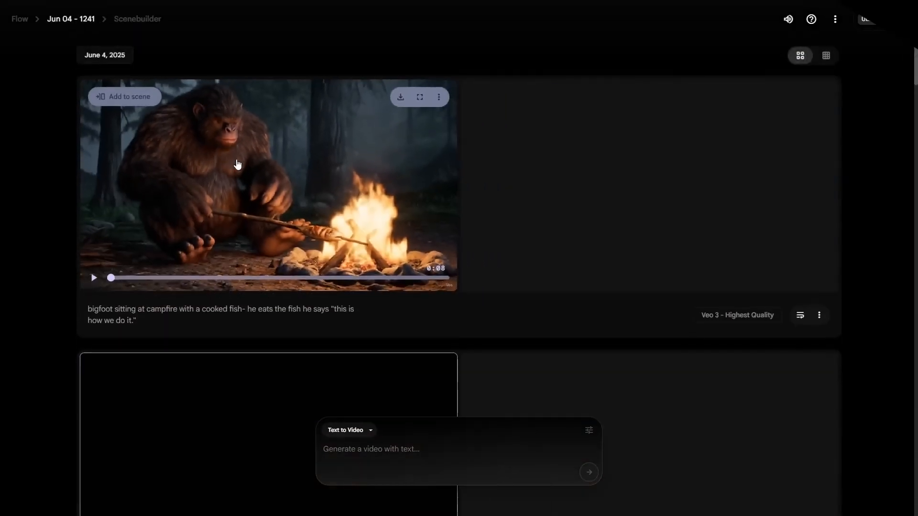
pyautogui.scroll(-8, 320, 285)
pyautogui.scroll(1, 354, 192)
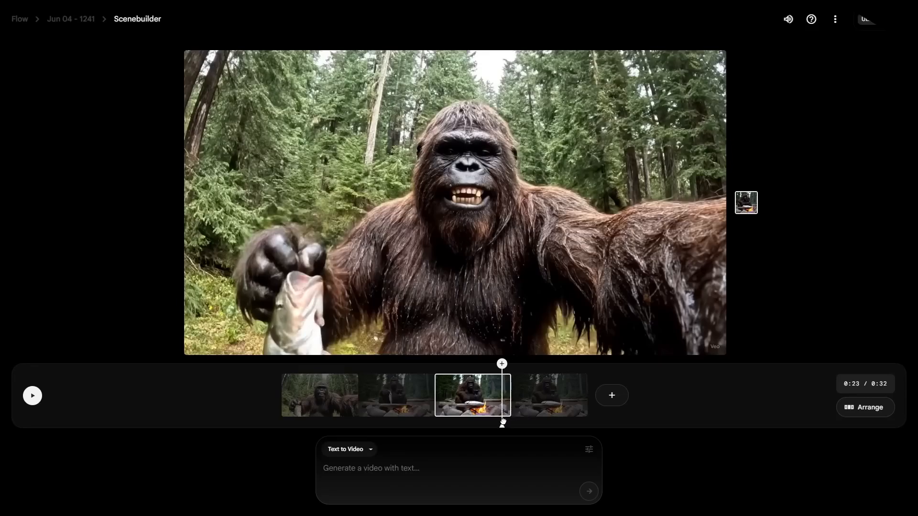
# - Scrub the scene to the fish-eating clip at 0:30, return to the opening selfie clip, and download the assembled scene
pyautogui.moveTo(502, 421); pyautogui.dragTo(569, 422)
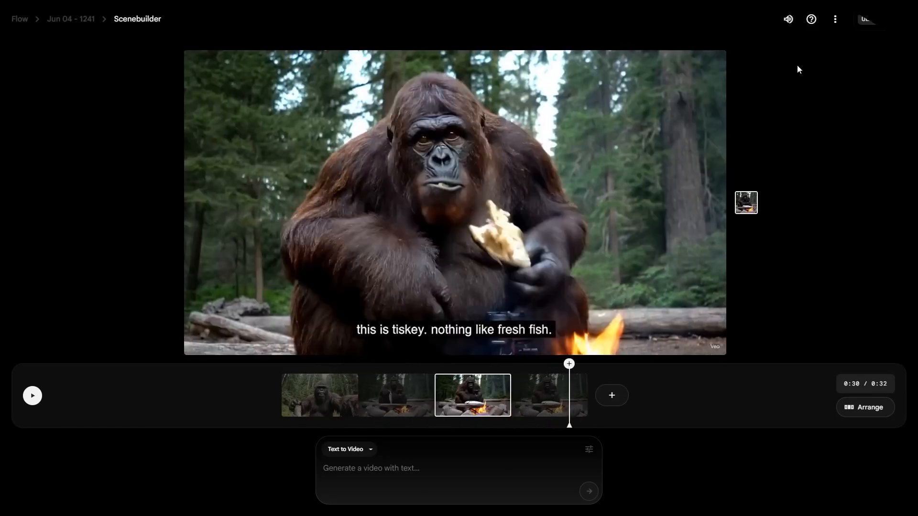
pyautogui.click(315, 394)
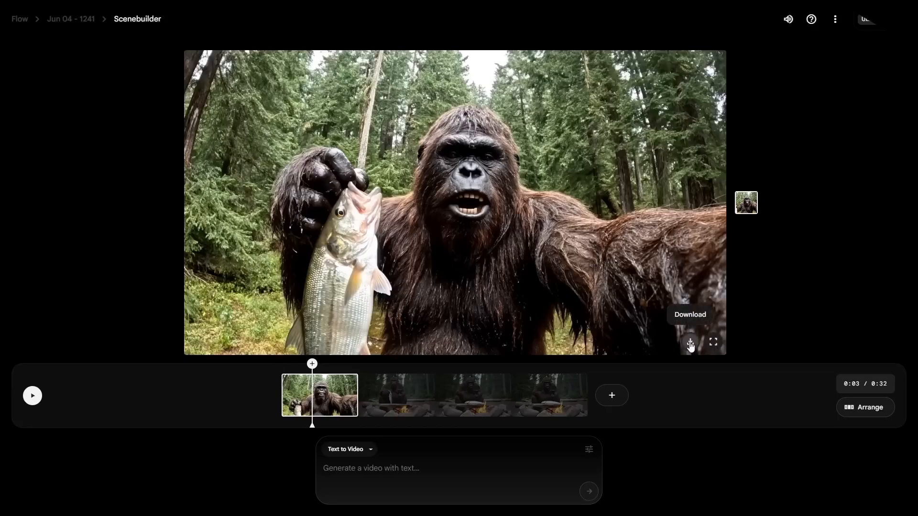
pyautogui.click(690, 343)
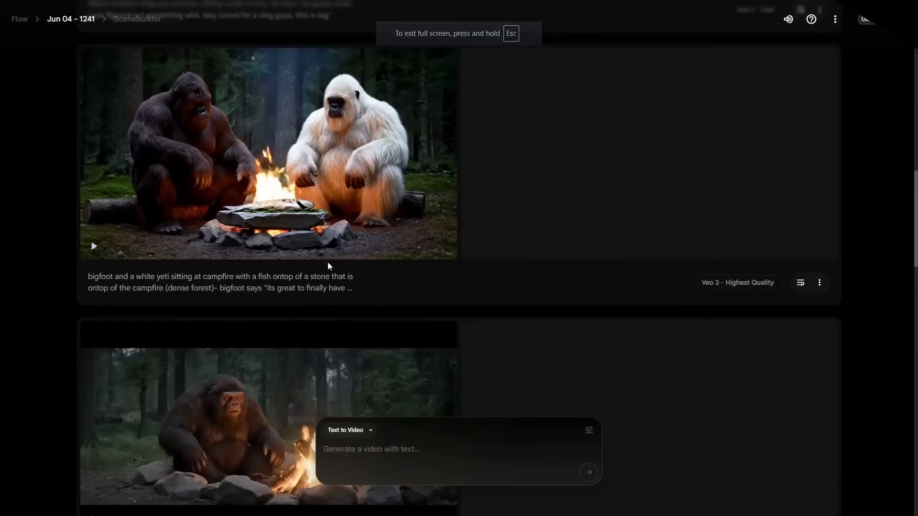
# - Examine how the prompt of the bigfoot and white yeti clip describes the characters, campfire and dense forest setting
pyautogui.moveTo(367, 230)
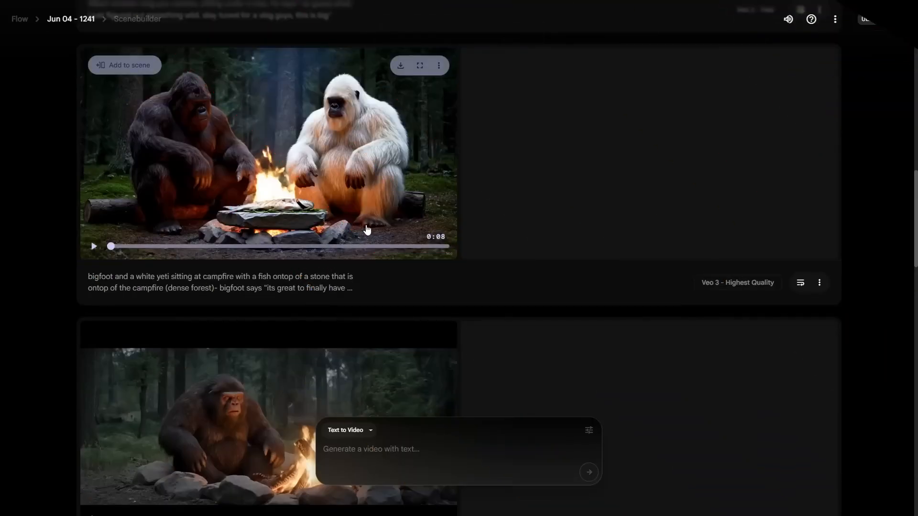
pyautogui.moveTo(324, 285)
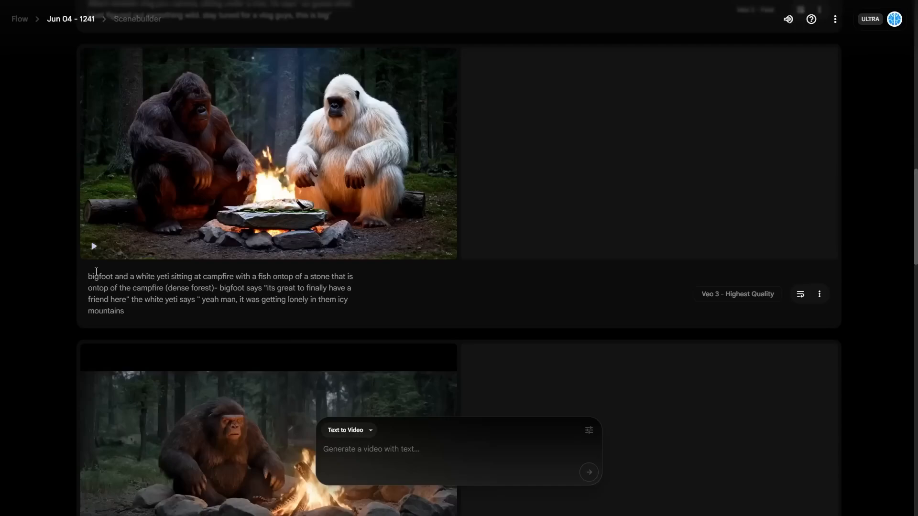
pyautogui.moveTo(88, 277); pyautogui.dragTo(294, 281)
pyautogui.click(180, 281)
pyautogui.click(205, 278)
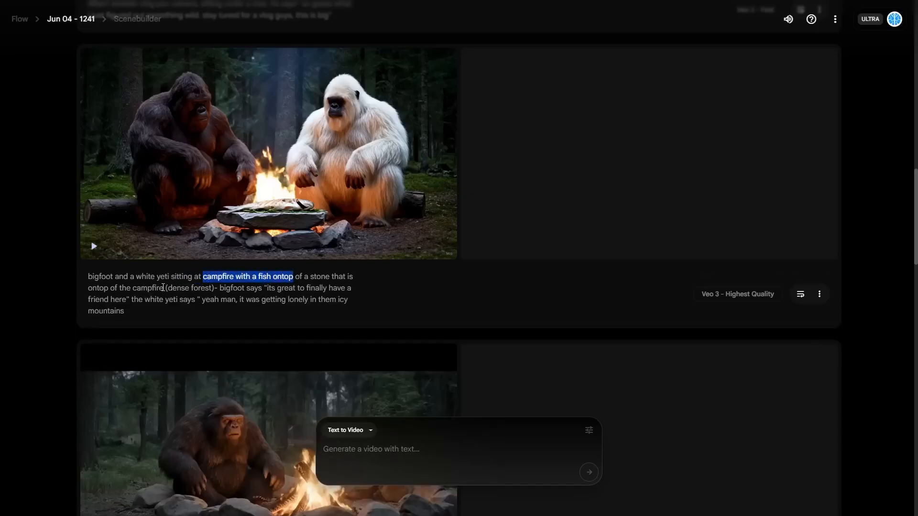
pyautogui.moveTo(163, 287); pyautogui.dragTo(203, 288)
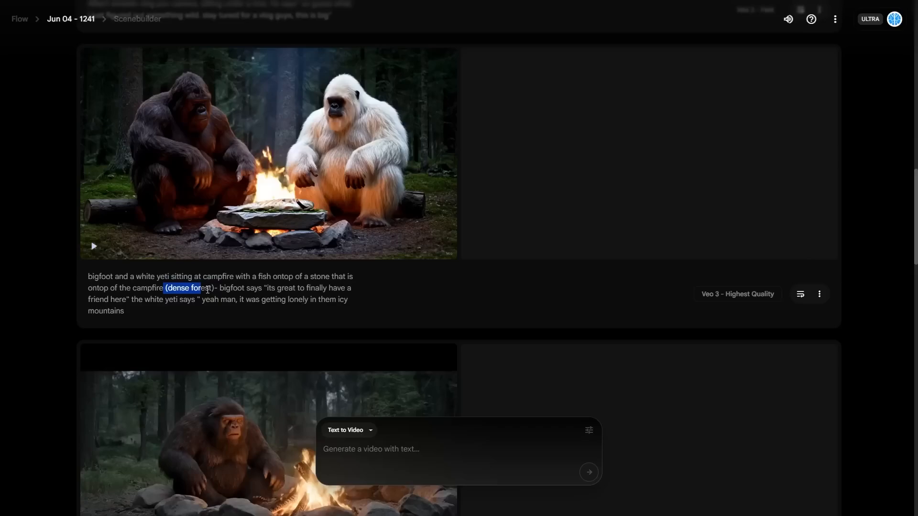
pyautogui.moveTo(185, 159)
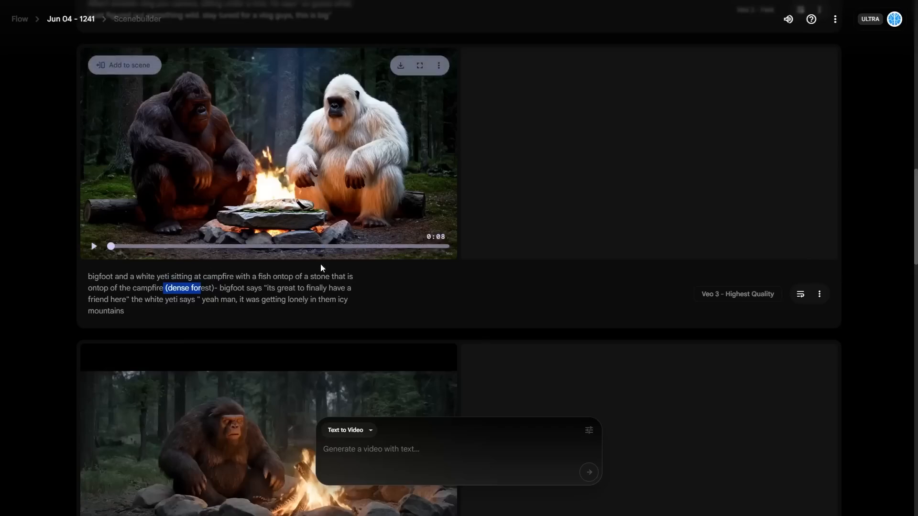
pyautogui.click(245, 289)
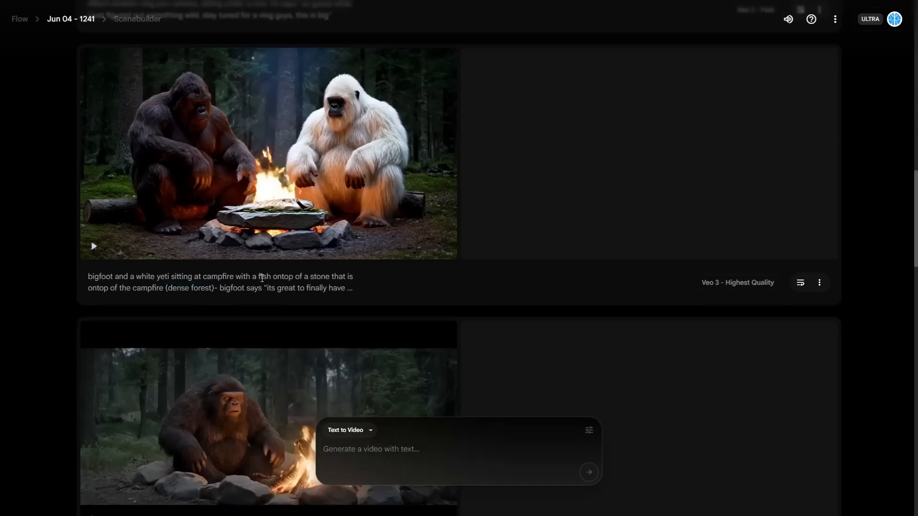
# - Examine how the full yeti clip prompt assigns separate spoken lines to bigfoot and the white yeti
pyautogui.click(280, 283)
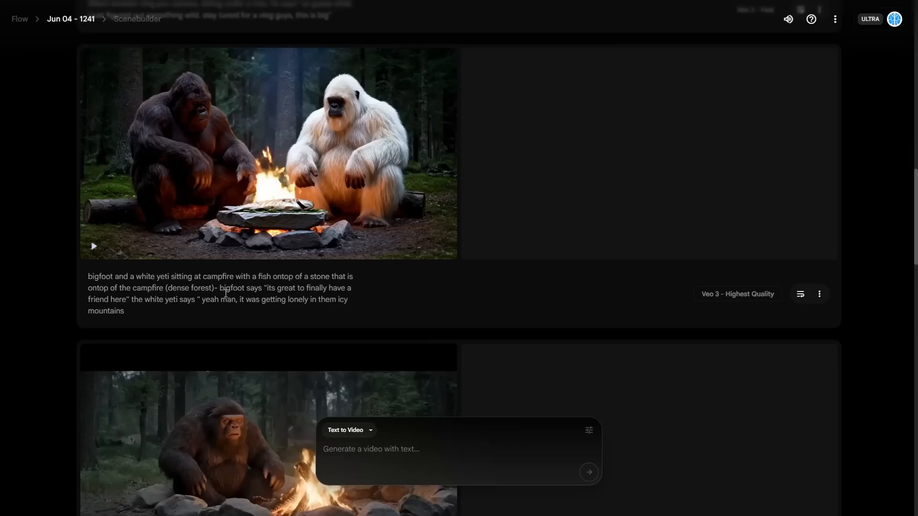
pyautogui.moveTo(221, 289); pyautogui.dragTo(316, 300)
pyautogui.click(139, 301)
pyautogui.moveTo(238, 264)
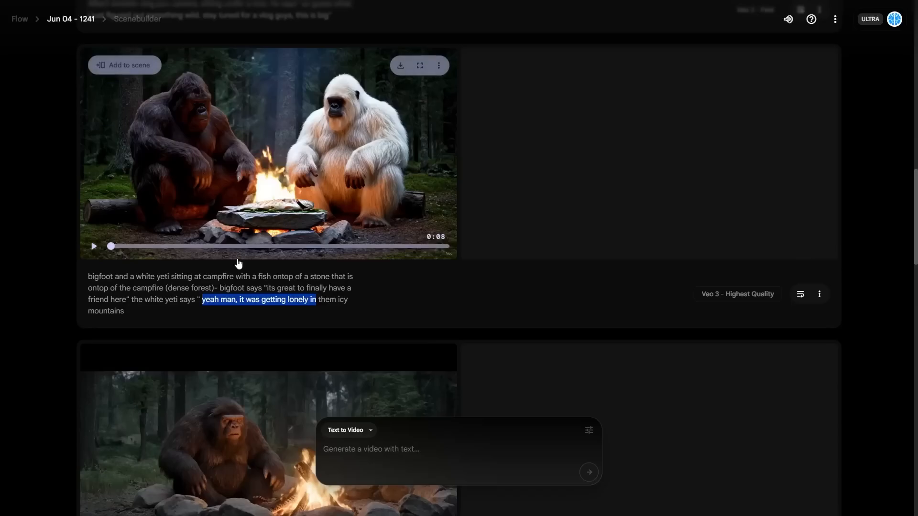
pyautogui.click(271, 169)
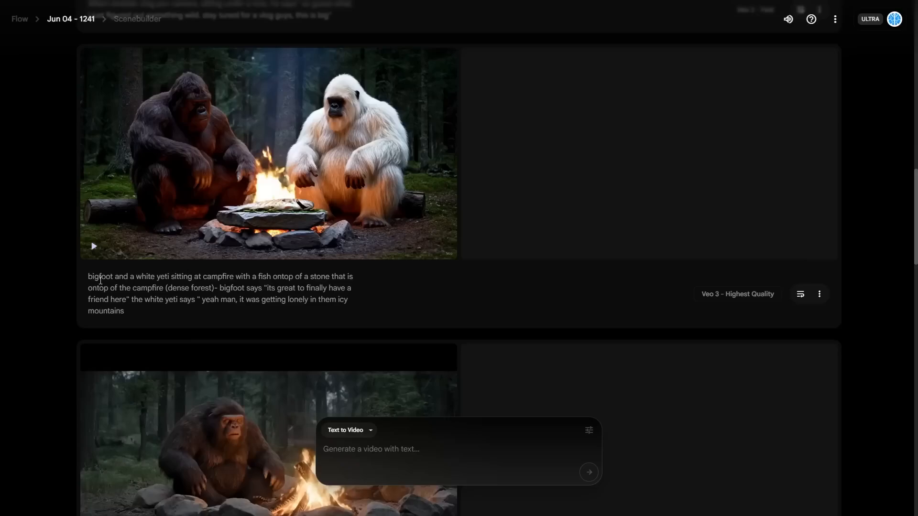
# - Reread the two-character prompt from start to end, following its order of characters, action, setting and quoted dialogue
pyautogui.moveTo(165, 261)
pyautogui.moveTo(89, 276); pyautogui.dragTo(236, 277)
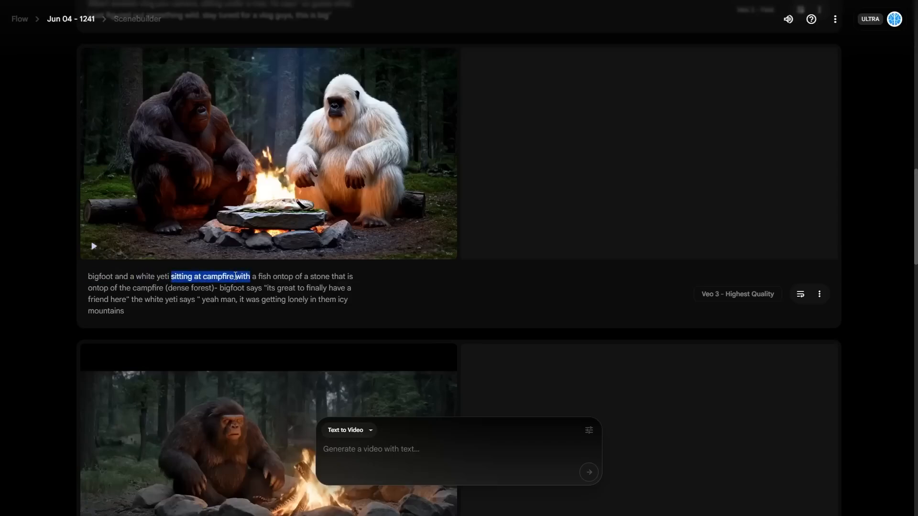
pyautogui.moveTo(234, 277); pyautogui.dragTo(287, 288)
pyautogui.click(223, 290)
pyautogui.click(286, 284)
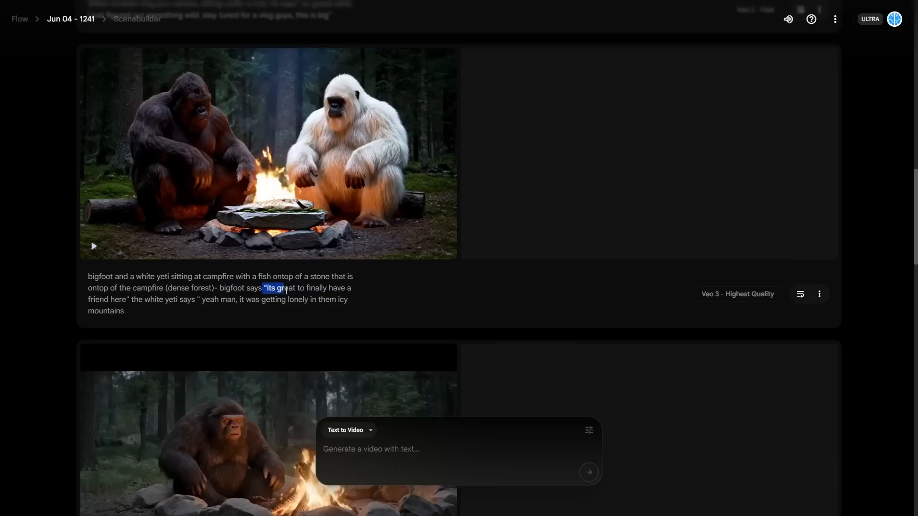
pyautogui.moveTo(200, 299); pyautogui.dragTo(360, 300)
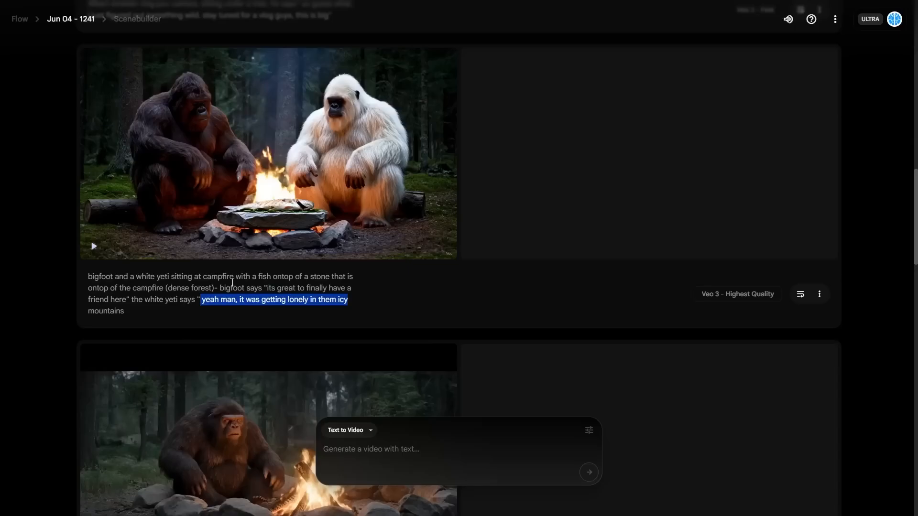
# - Find the Albert Einstein vlog clip under a tree and examine its opening frame and full prompt
pyautogui.scroll(10, 232, 283)
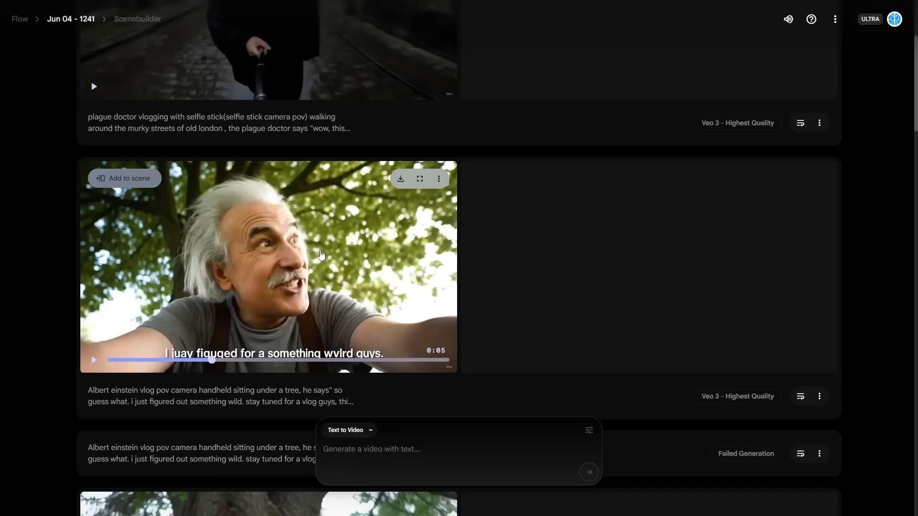
pyautogui.click(108, 362)
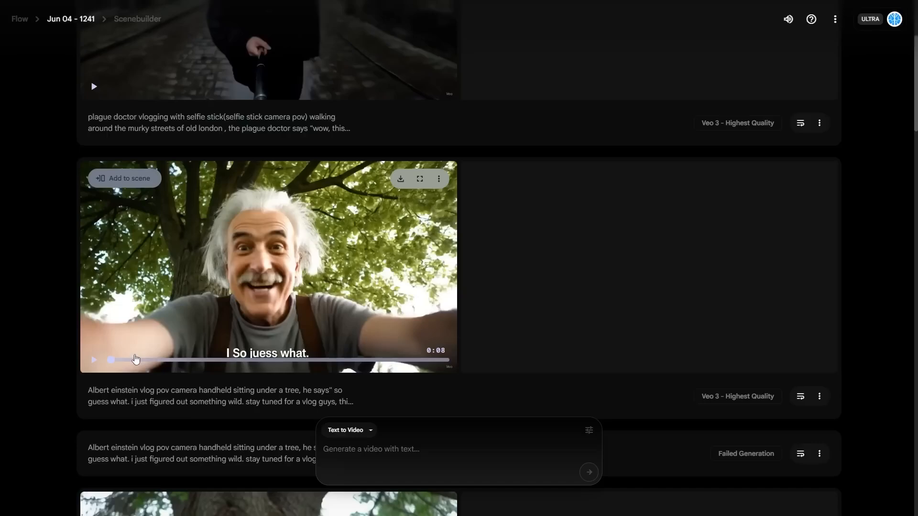
pyautogui.moveTo(334, 404)
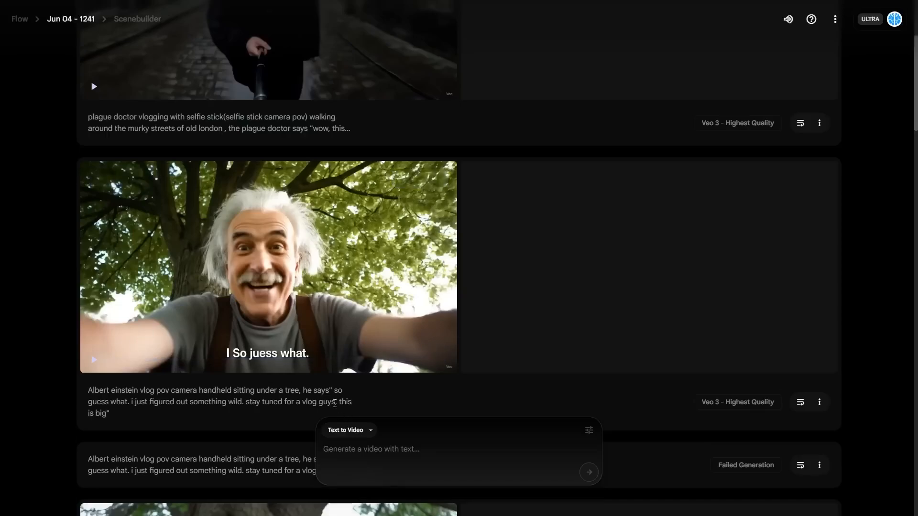
# - Examine how the Albert Einstein prompt names the character and describes the handheld POV vlog camera
pyautogui.moveTo(293, 367)
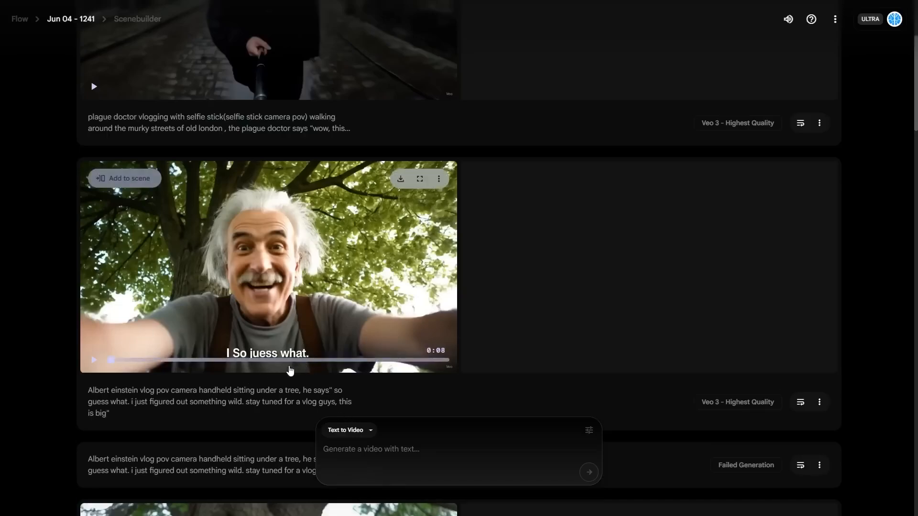
pyautogui.moveTo(92, 392); pyautogui.dragTo(270, 393)
pyautogui.click(151, 391)
pyautogui.doubleClick(143, 392)
pyautogui.click(219, 391)
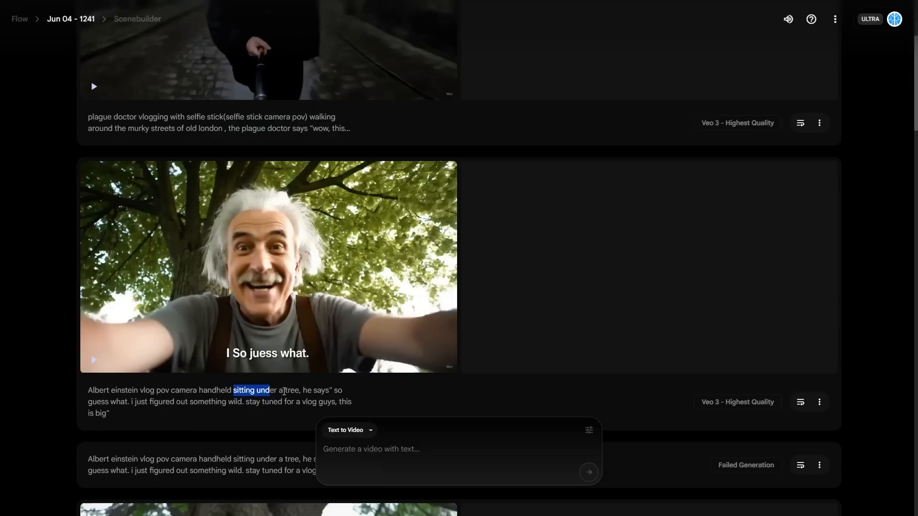
pyautogui.click(284, 391)
# - Examine the sitting action, tree setting and quoted line in the Einstein prompt, and play its clip
pyautogui.moveTo(232, 393); pyautogui.dragTo(257, 392)
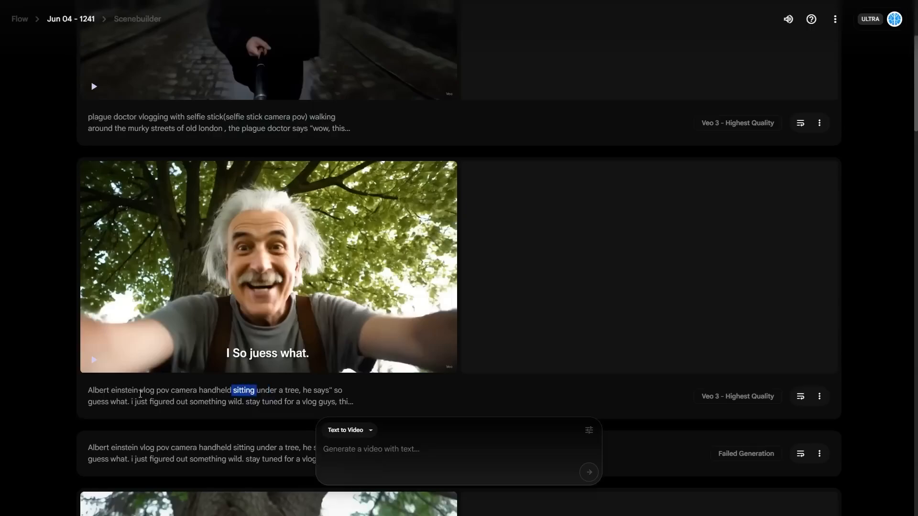
pyautogui.moveTo(140, 392); pyautogui.dragTo(96, 389)
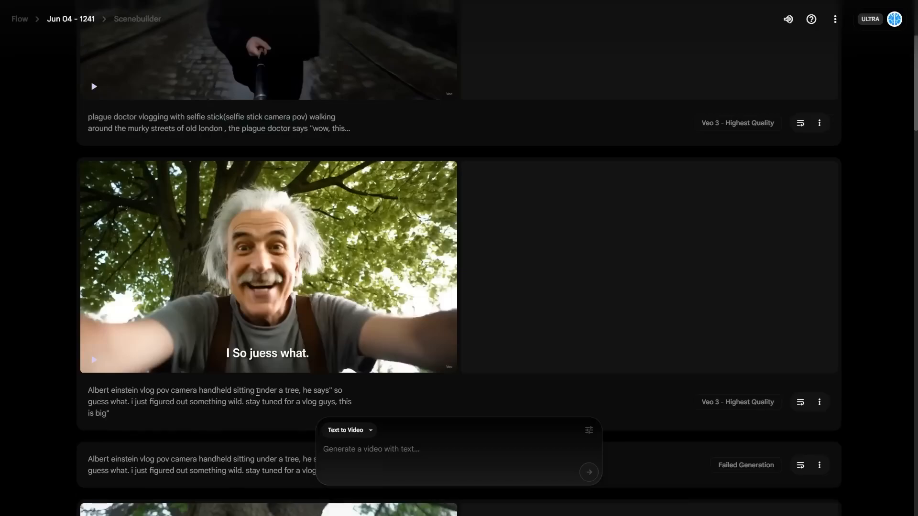
pyautogui.moveTo(258, 392); pyautogui.dragTo(305, 392)
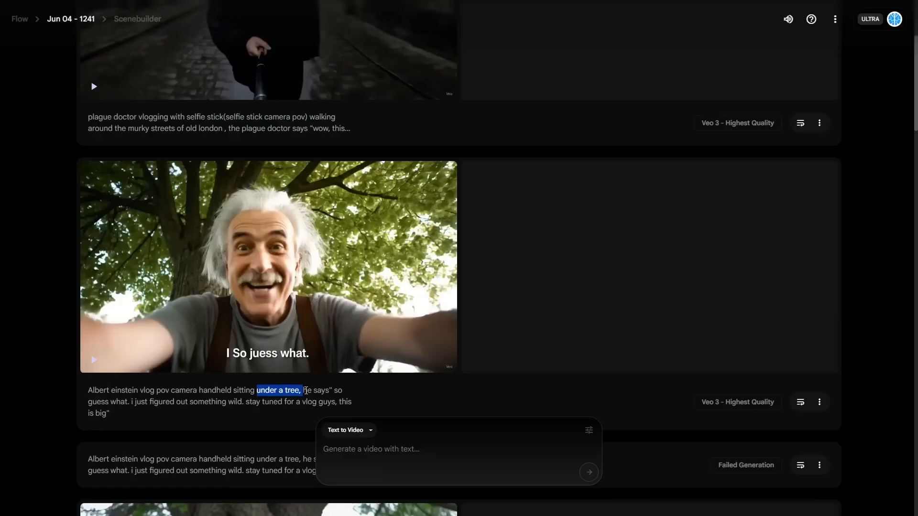
pyautogui.moveTo(142, 401); pyautogui.dragTo(320, 402)
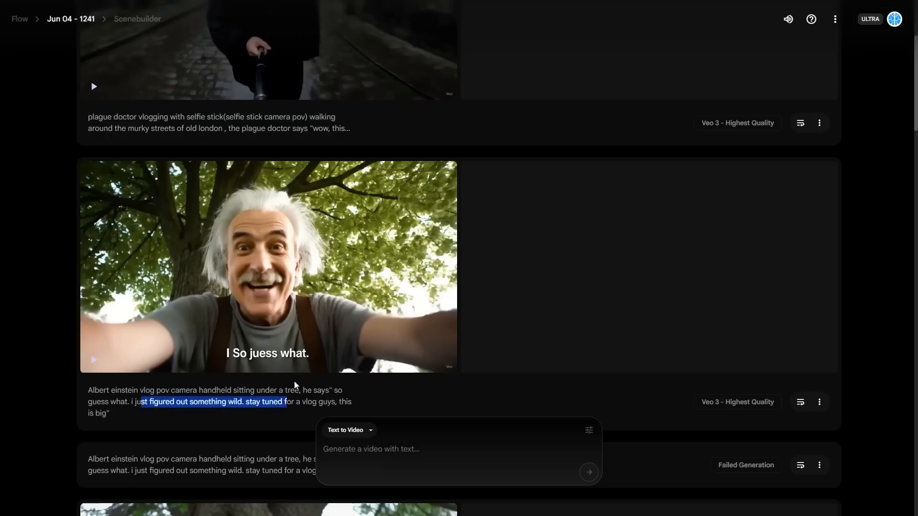
pyautogui.click(93, 361)
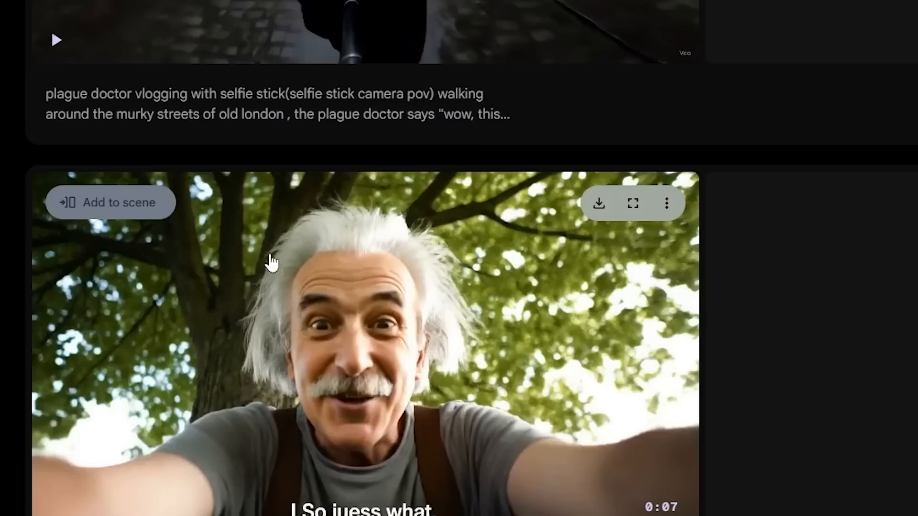
# - Find the plague doctor clip and examine how its full prompt specifies the selfie stick and its camera POV
pyautogui.scroll(7, 436, 312)
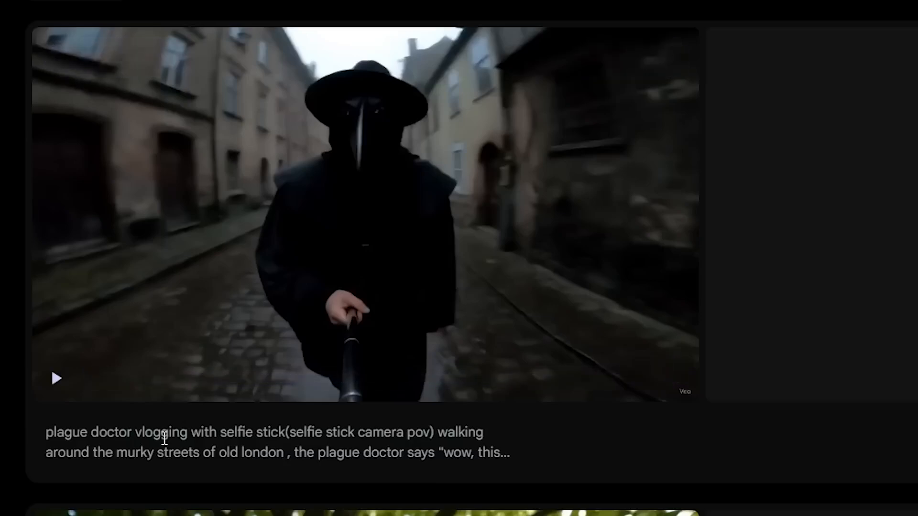
pyautogui.moveTo(164, 437)
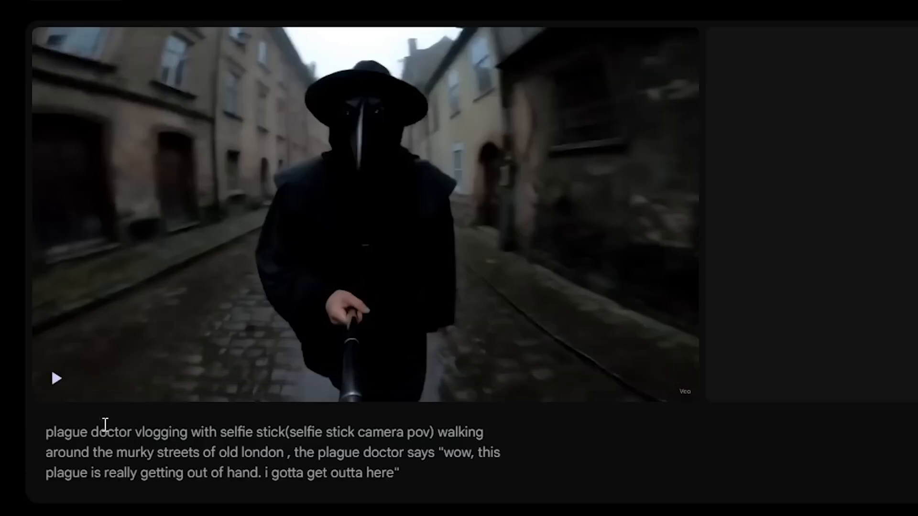
pyautogui.moveTo(45, 433); pyautogui.dragTo(286, 442)
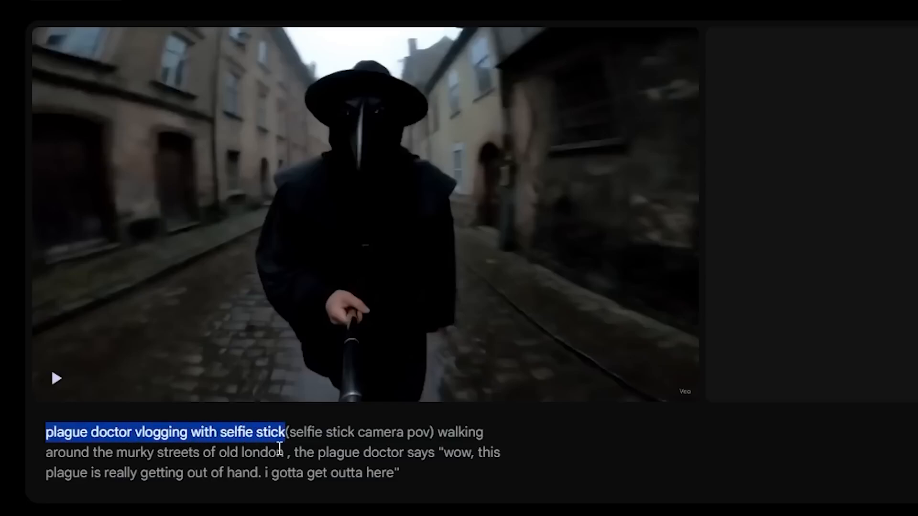
pyautogui.click(295, 444)
pyautogui.click(291, 437)
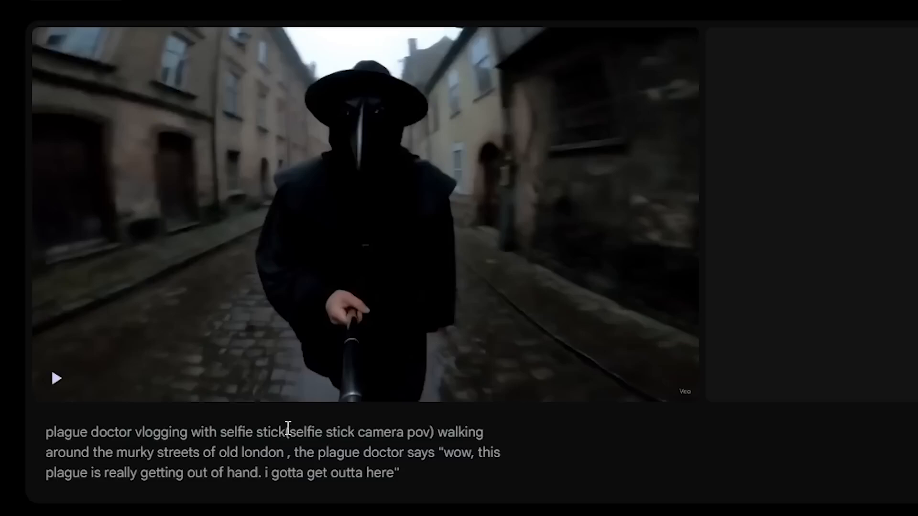
pyautogui.moveTo(287, 431); pyautogui.dragTo(437, 434)
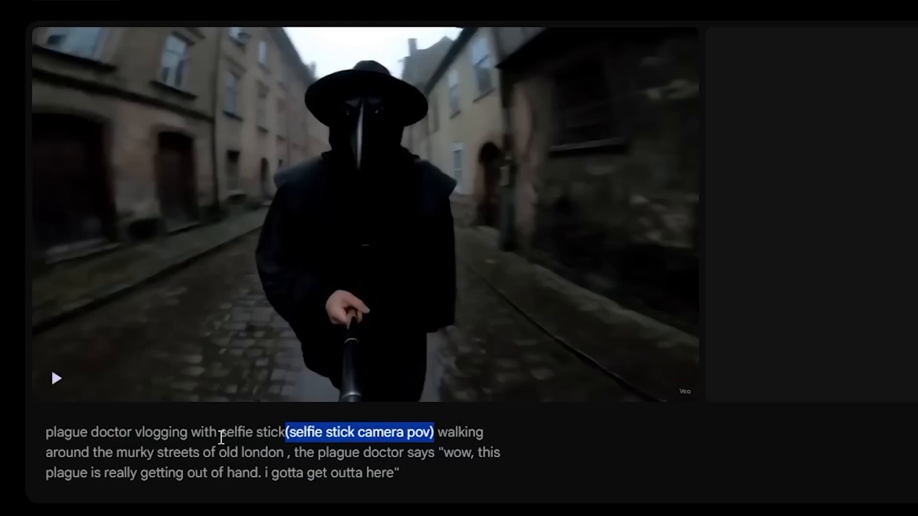
pyautogui.moveTo(220, 432); pyautogui.dragTo(287, 434)
pyautogui.click(316, 430)
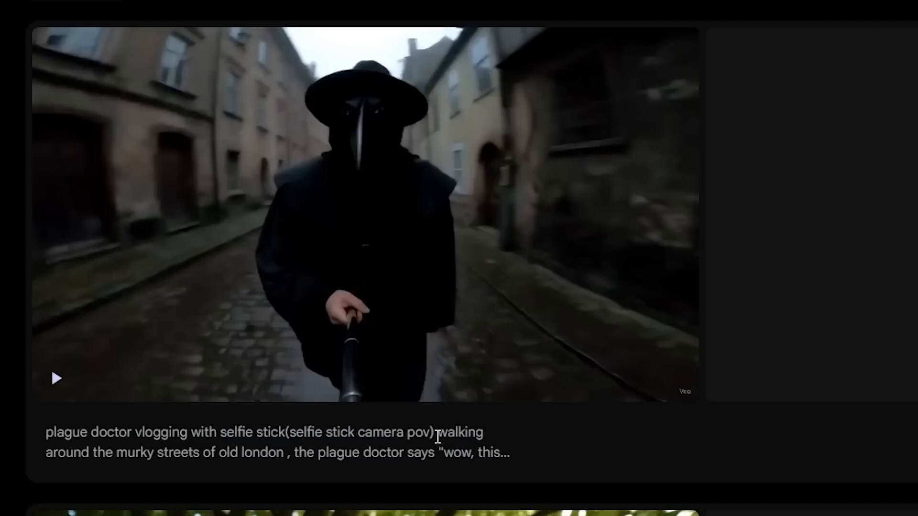
# - Examine the walking action, murky old London setting and quoted spoken line in the plague doctor prompt
pyautogui.moveTo(433, 437); pyautogui.dragTo(498, 441)
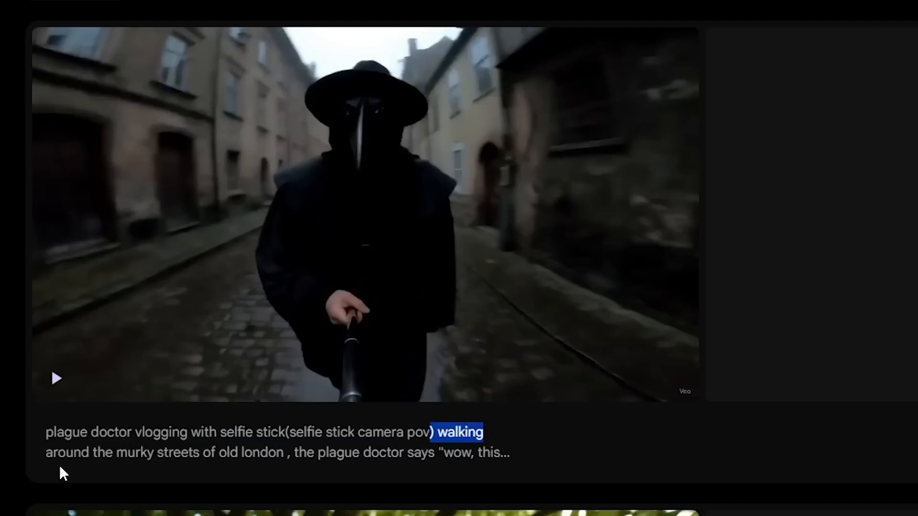
pyautogui.moveTo(52, 455); pyautogui.dragTo(282, 451)
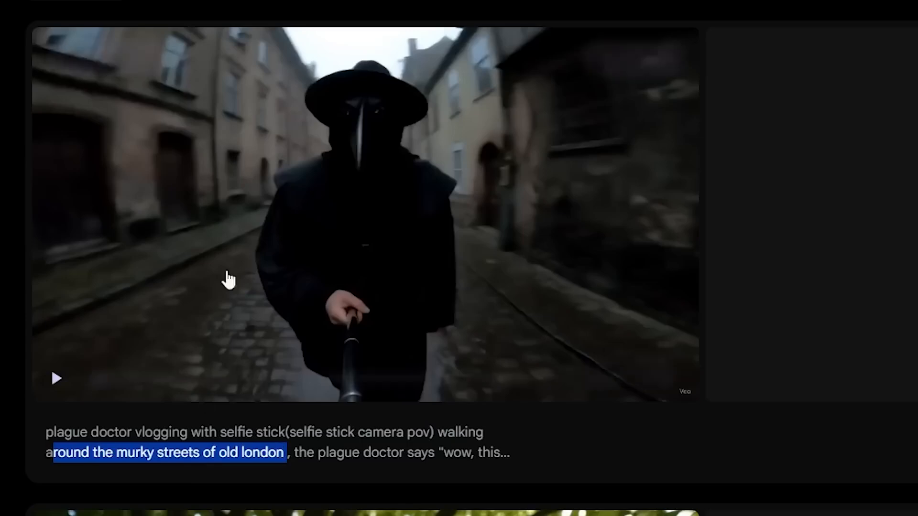
pyautogui.click(290, 452)
pyautogui.click(488, 459)
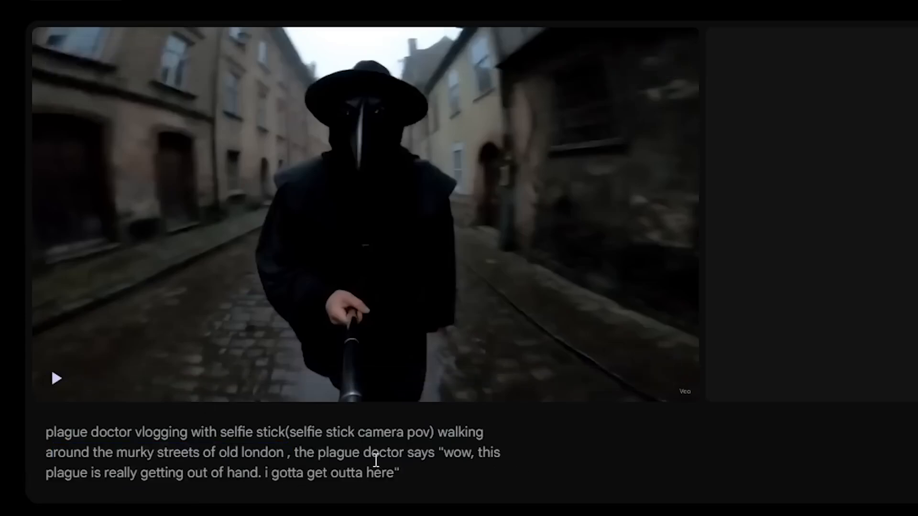
pyautogui.moveTo(299, 454); pyautogui.dragTo(463, 471)
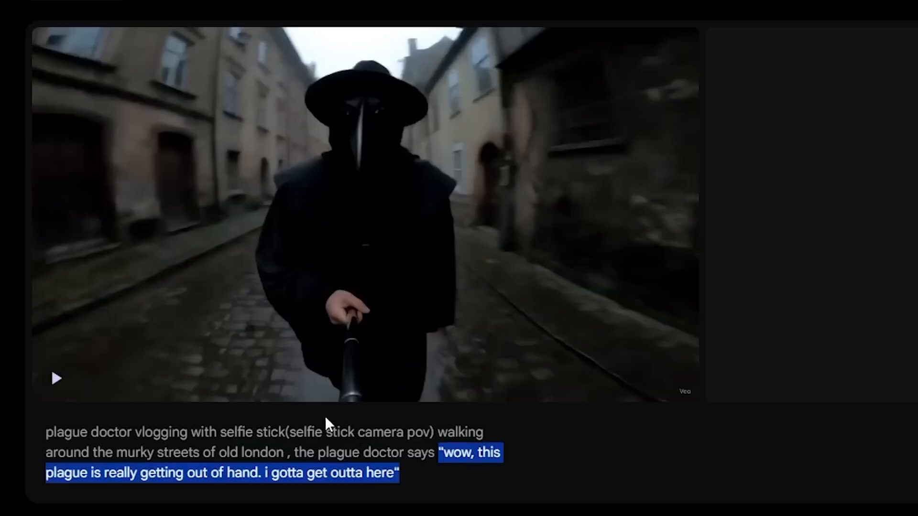
# - Preview the plague doctor clip at its middle, replay it from near the start and pause it
pyautogui.moveTo(352, 311)
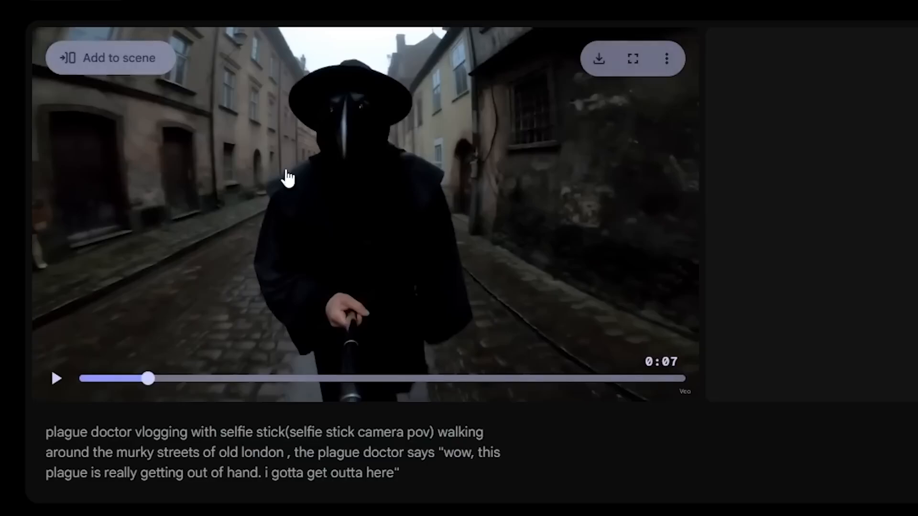
pyautogui.click(414, 378)
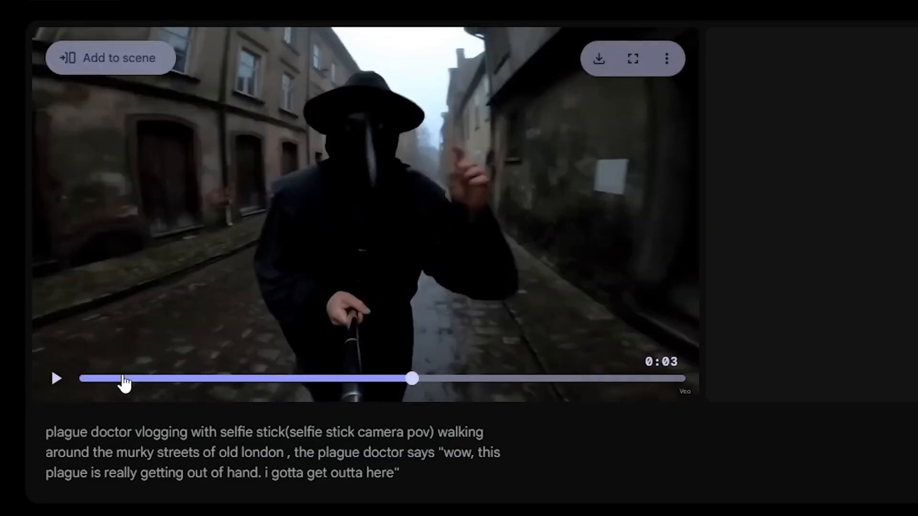
pyautogui.click(94, 379)
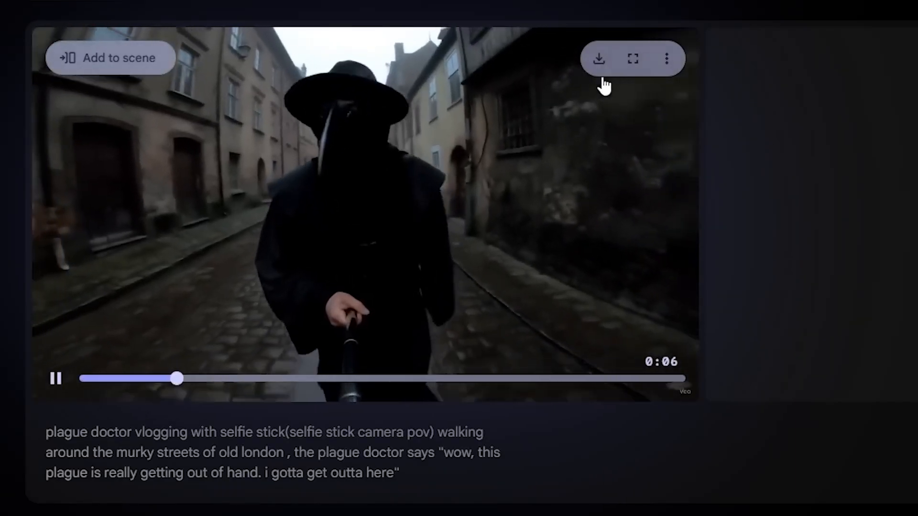
pyautogui.click(61, 379)
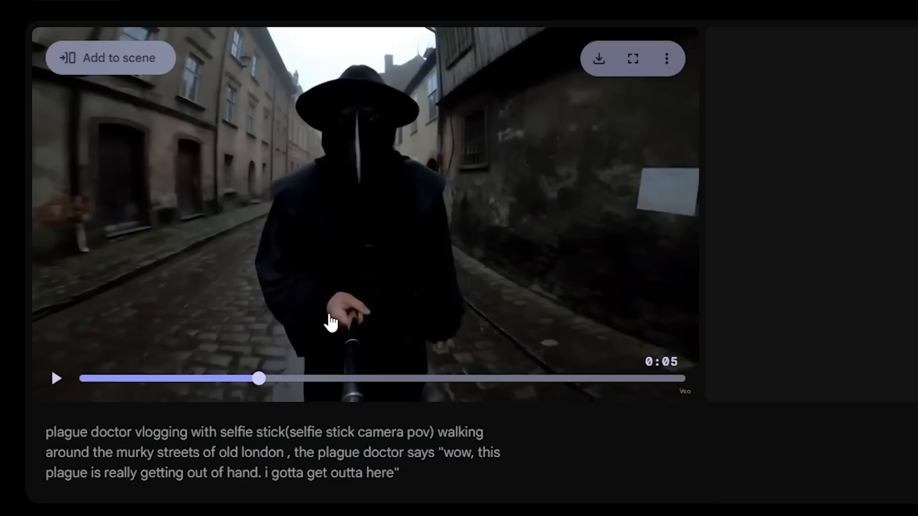
# - Compare the Einstein, bigfoot and white yeti clips and their prompts with the plague doctor clip
pyautogui.scroll(-3, 330, 322)
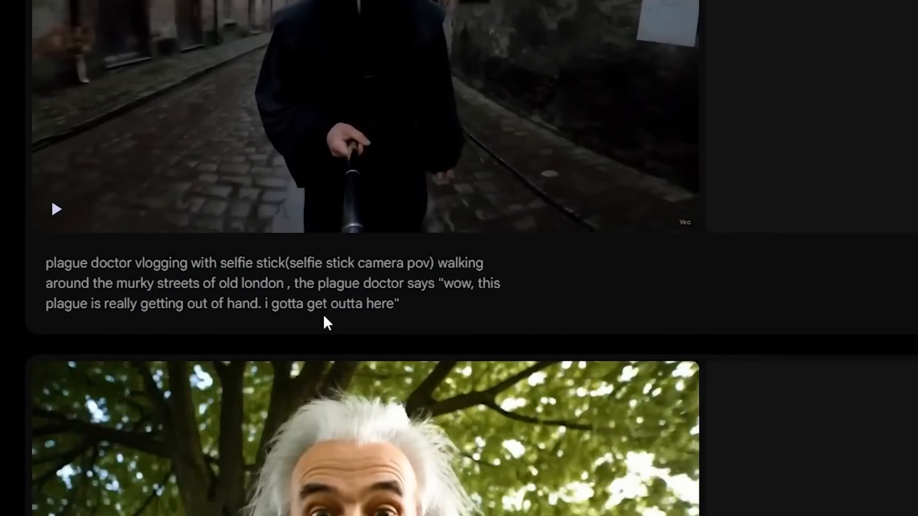
pyautogui.scroll(-5, 328, 311)
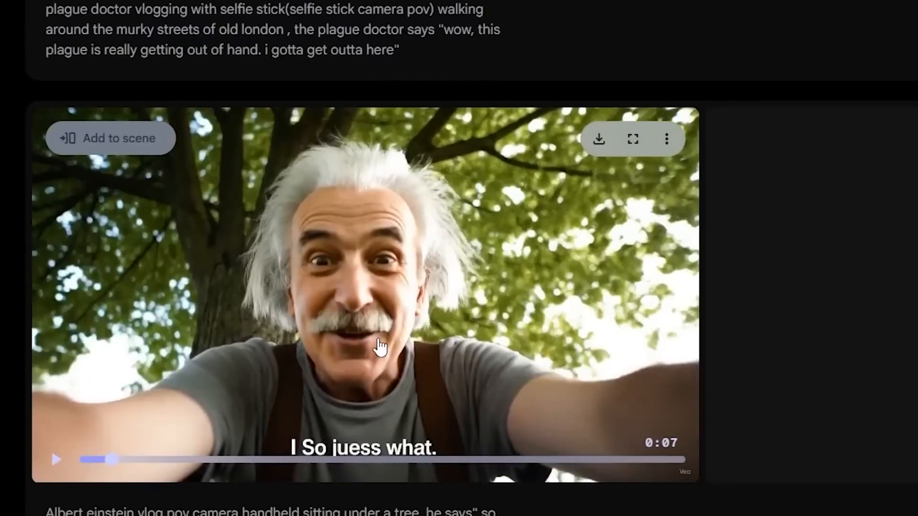
pyautogui.scroll(6, 381, 347)
pyautogui.scroll(-20, 377, 349)
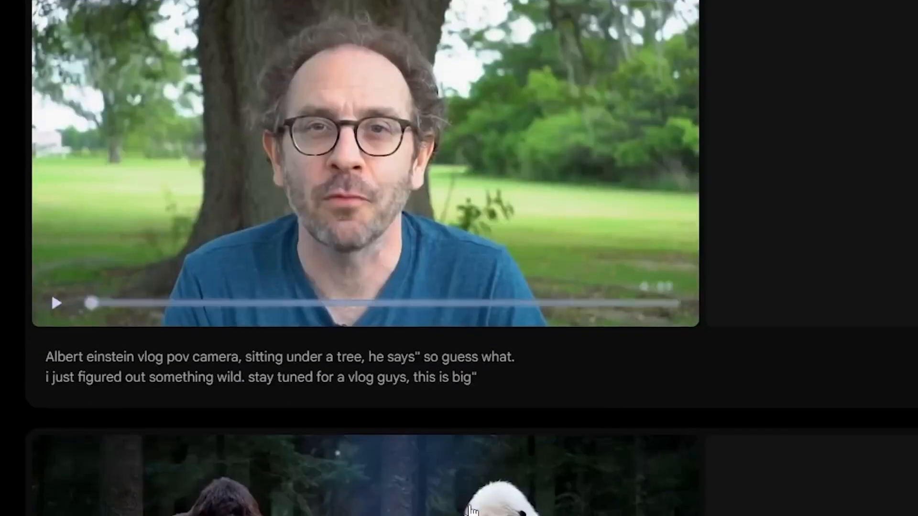
pyautogui.scroll(-5, 471, 511)
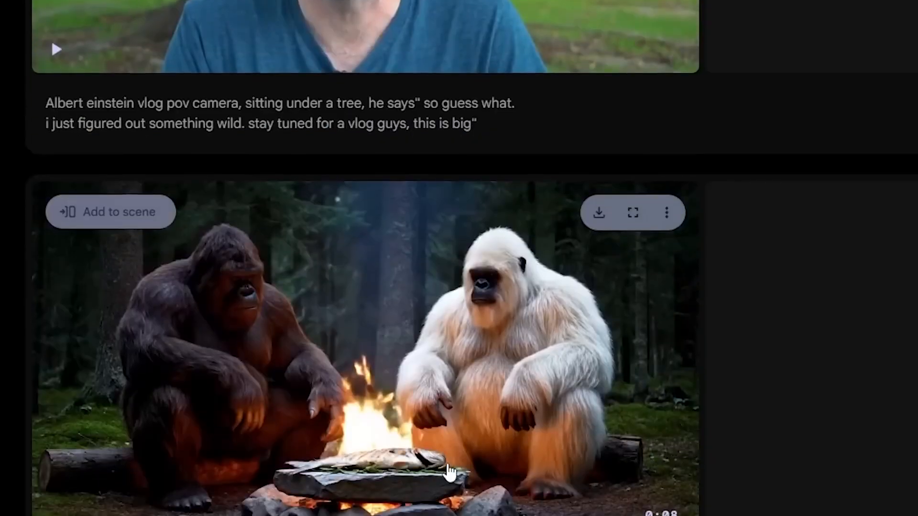
pyautogui.scroll(13, 432, 466)
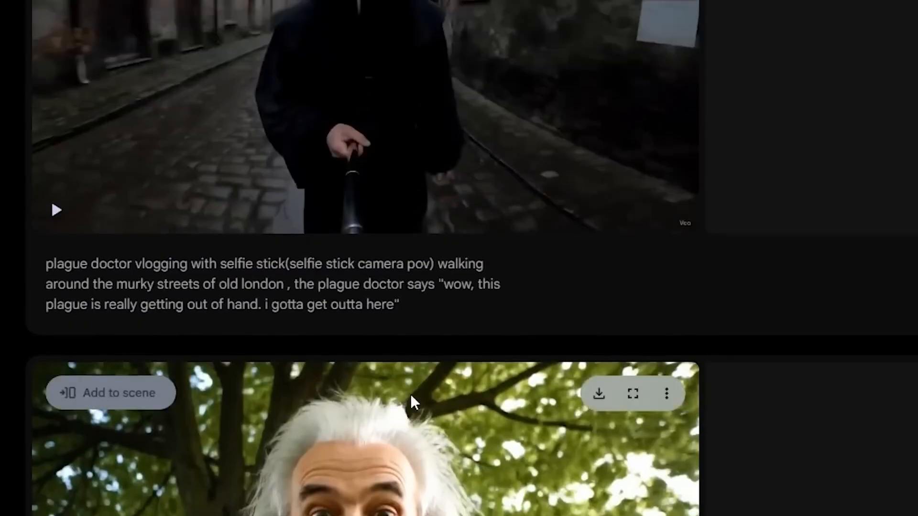
pyautogui.scroll(3, 410, 394)
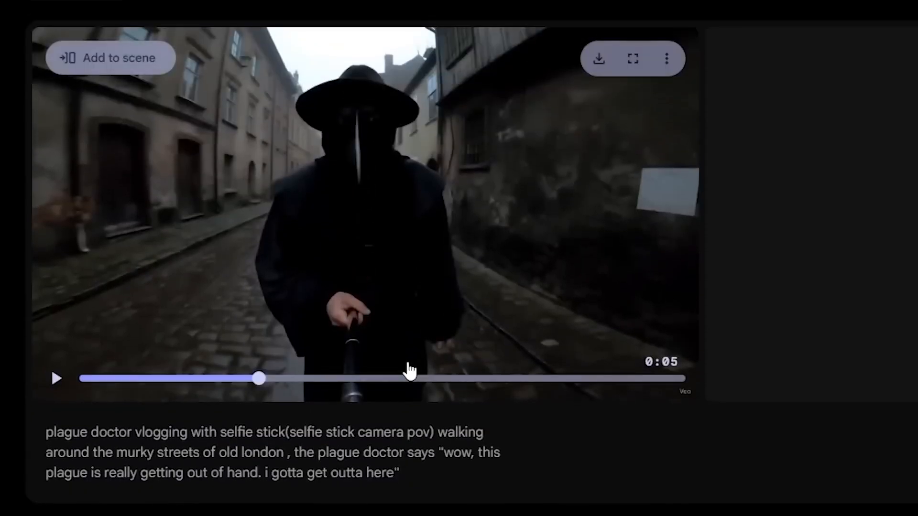
# - Reread the plague doctor prompt in order, from character and selfie stick camera POV to the spoken dialogue
pyautogui.moveTo(45, 434); pyautogui.dragTo(485, 433)
pyautogui.click(291, 431)
pyautogui.moveTo(290, 432); pyautogui.dragTo(449, 433)
pyautogui.click(301, 461)
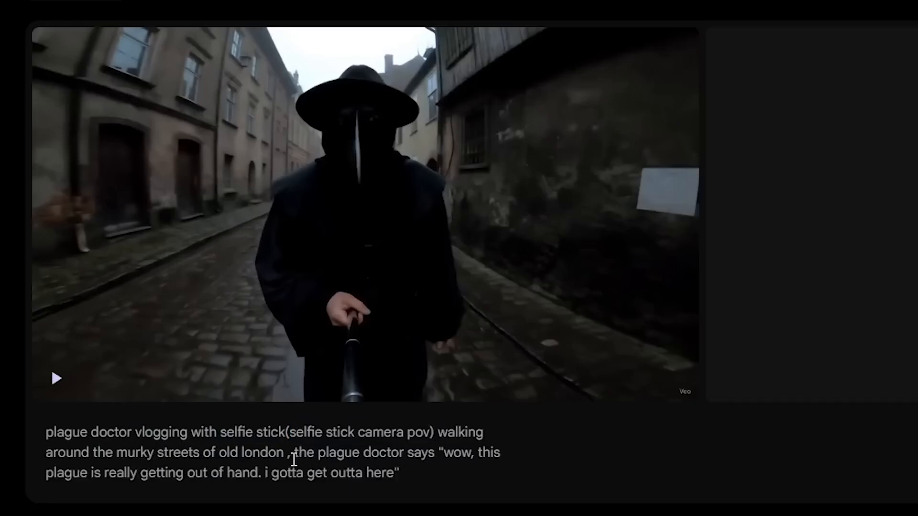
pyautogui.moveTo(291, 456); pyautogui.dragTo(463, 479)
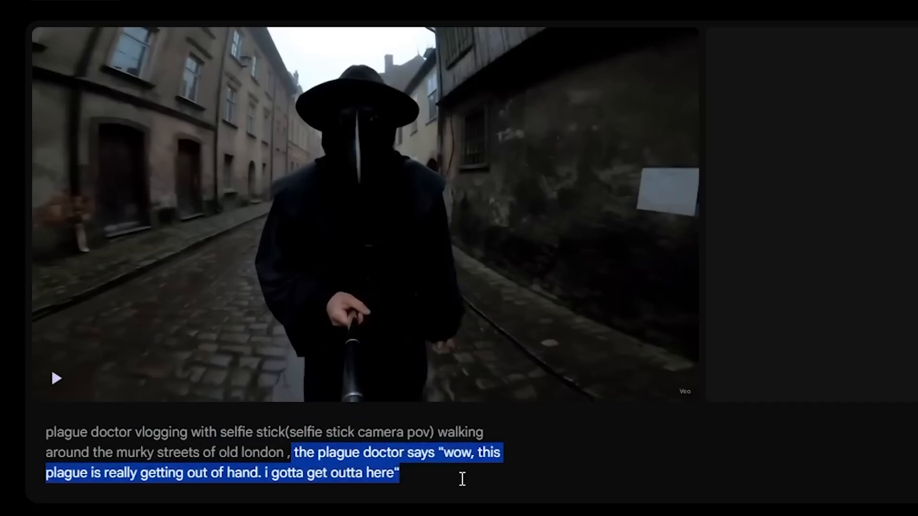